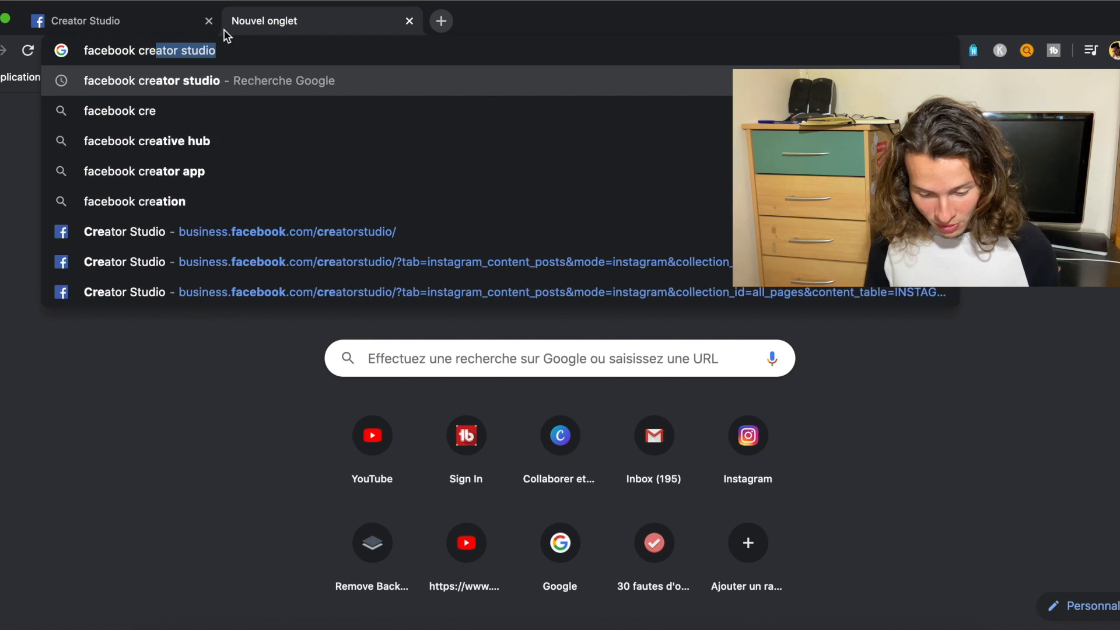
Open Facebook Creator Studio from a Google search for "facebook creator studio" and switch to its Instagram section
key(Return)
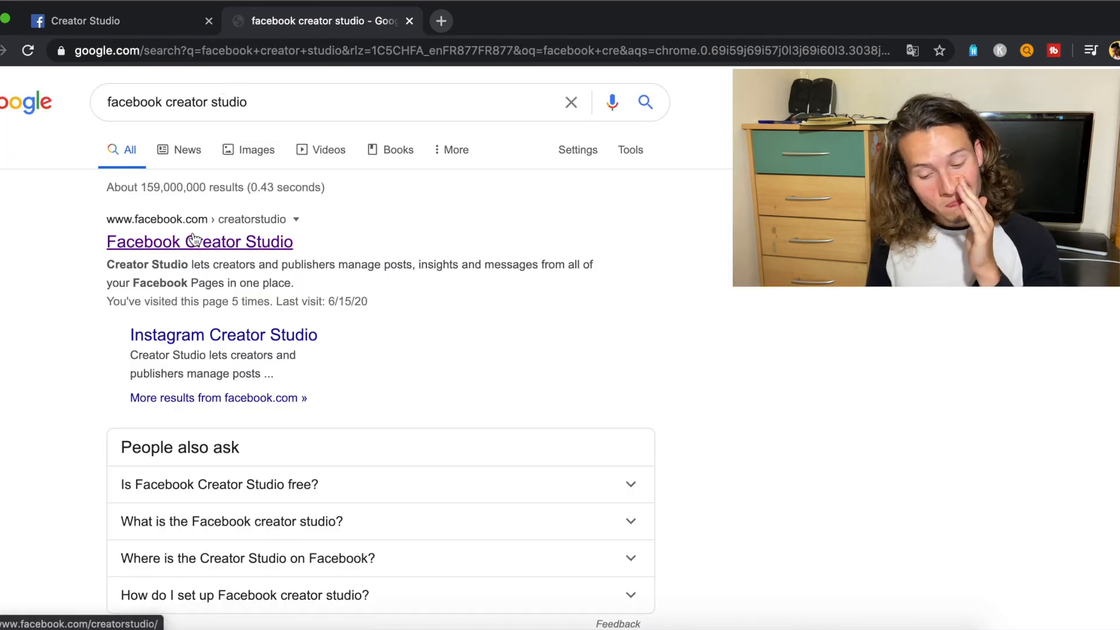
click(193, 236)
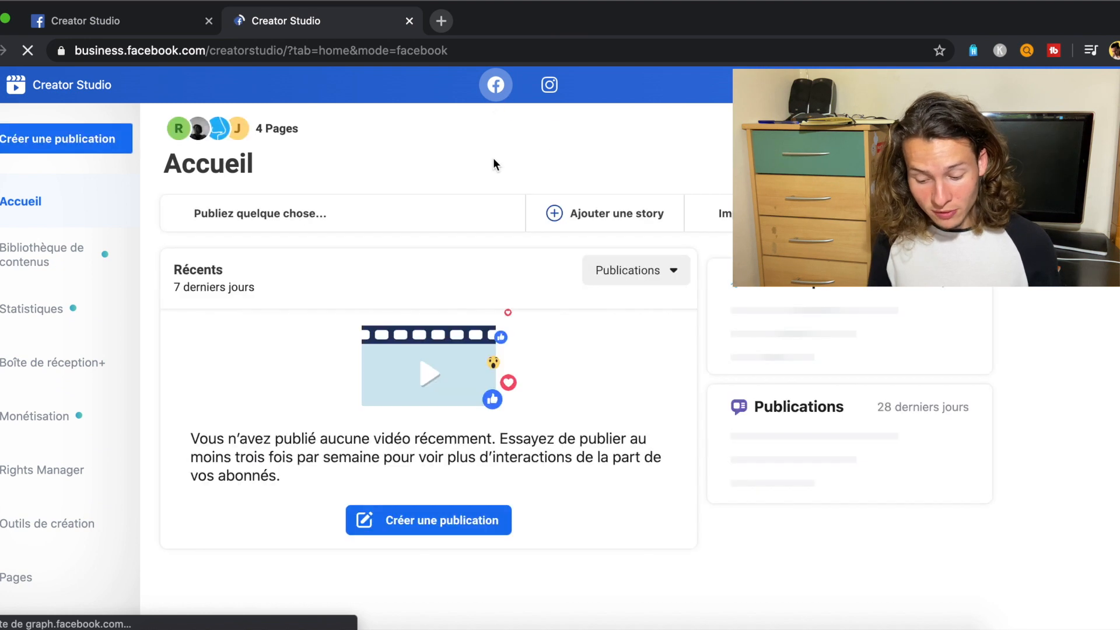
click(549, 84)
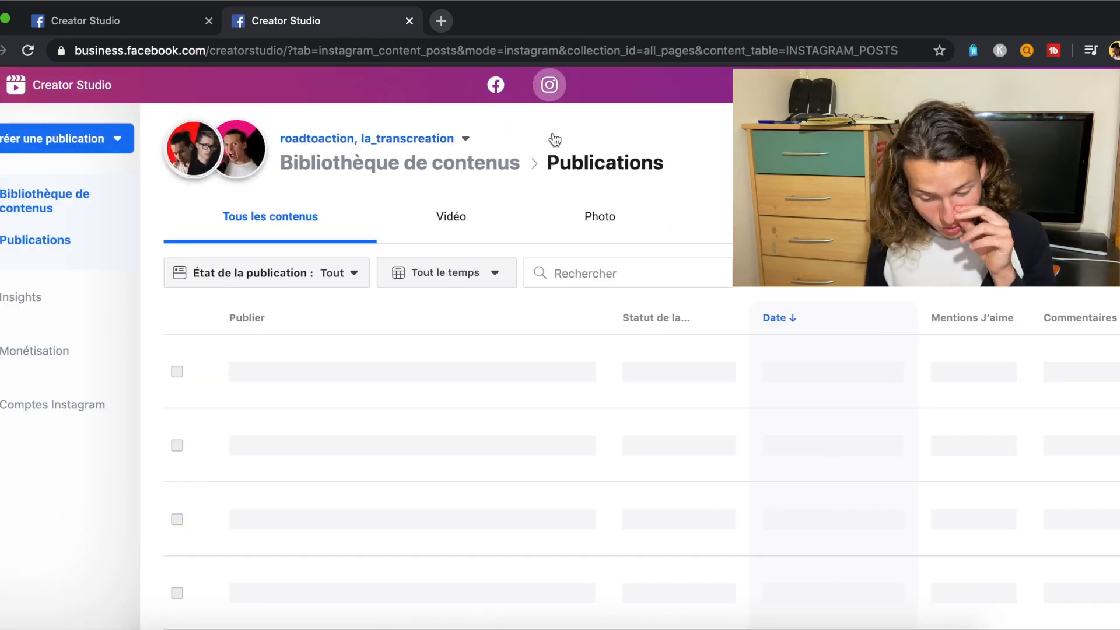
Limit the content library to the la_transcreation Instagram account by deselecting roadtoaction
click(397, 139)
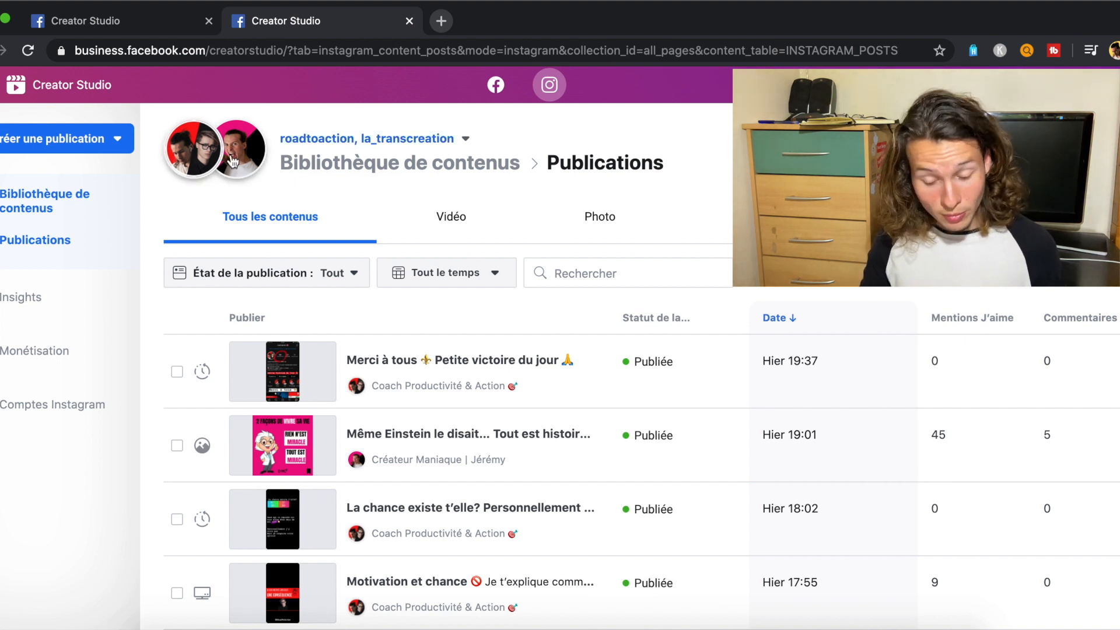
click(370, 163)
click(184, 251)
click(491, 607)
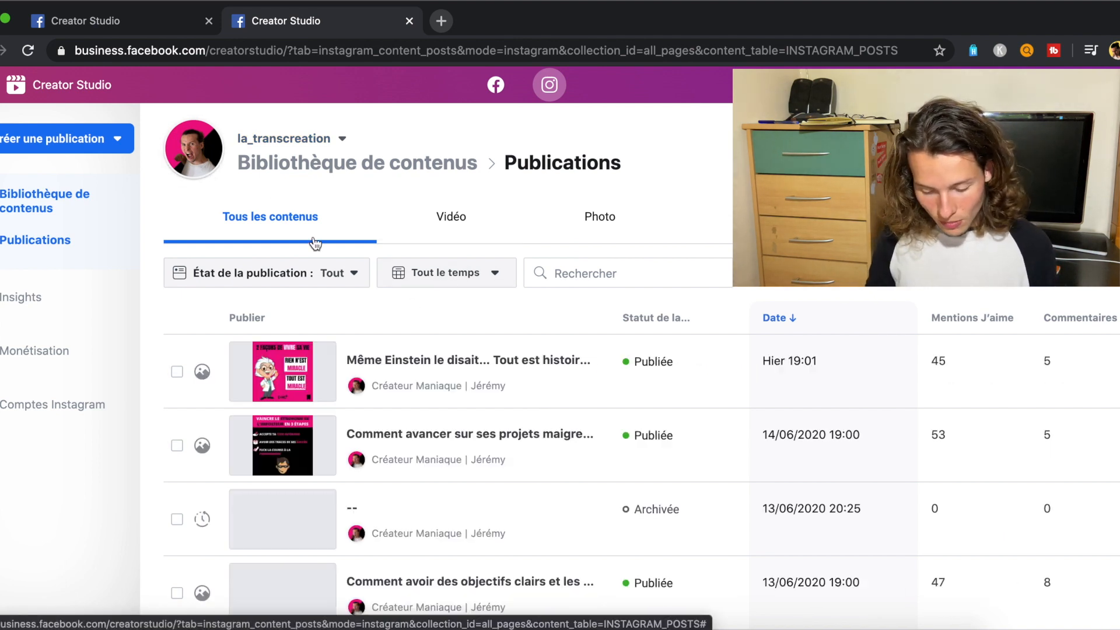
Check the date range choices, filter the publications by the Publiée status and look through the list
click(487, 283)
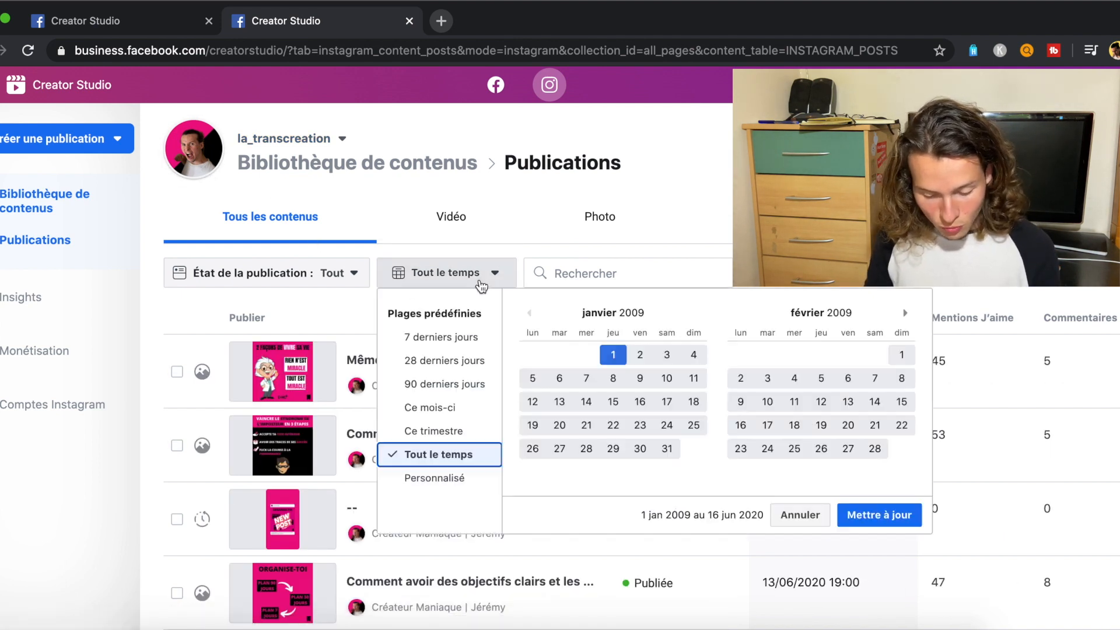
click(357, 275)
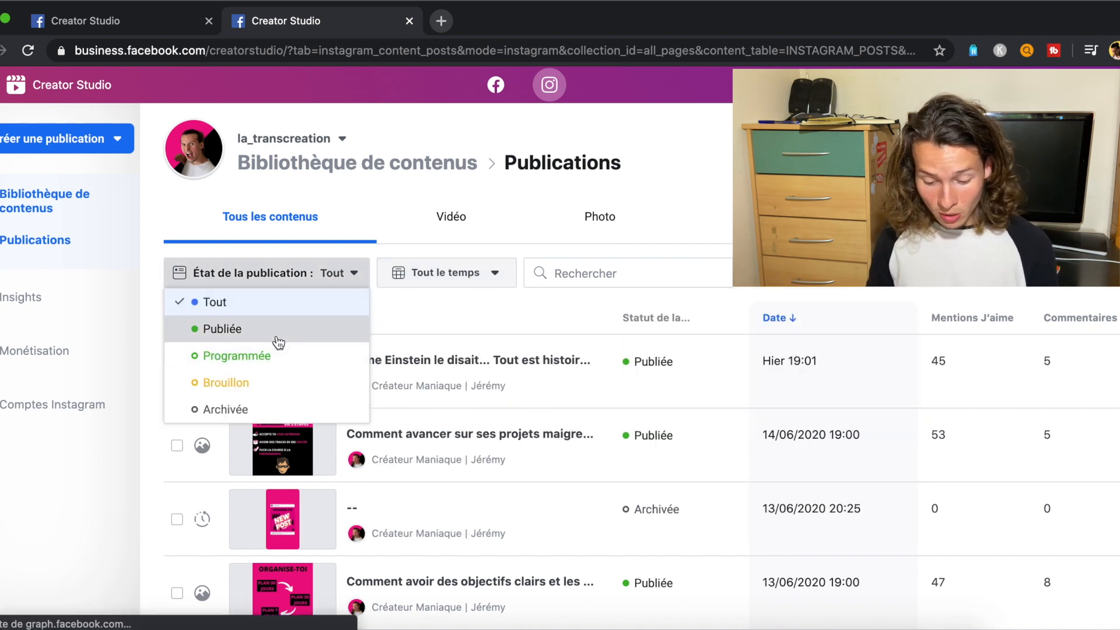
click(276, 336)
scroll(663, 418, down, 15)
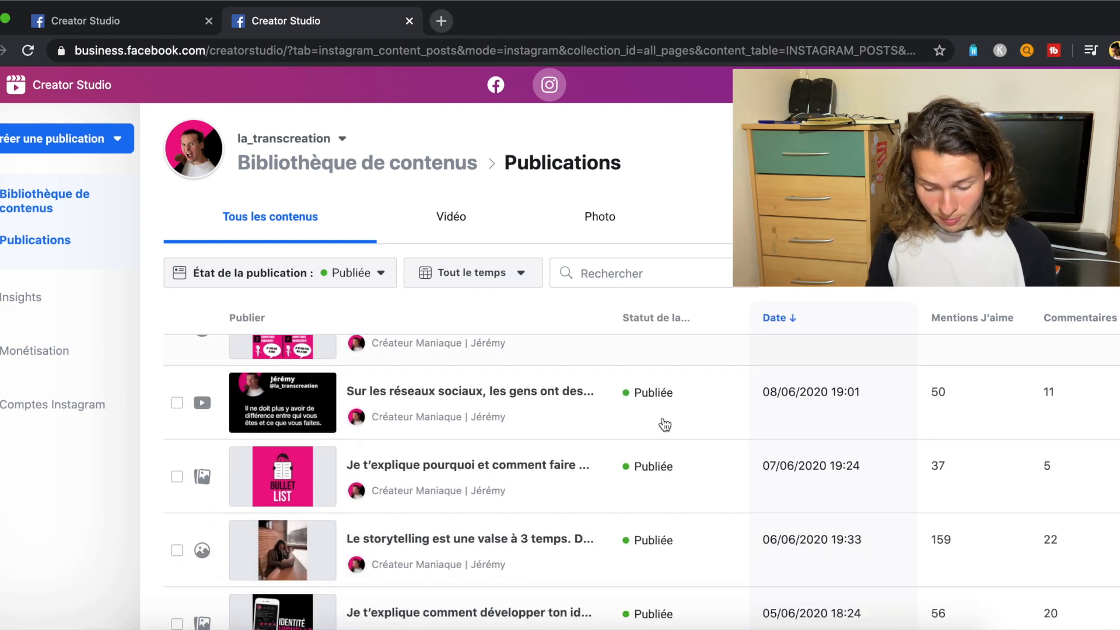
scroll(663, 418, up, 15)
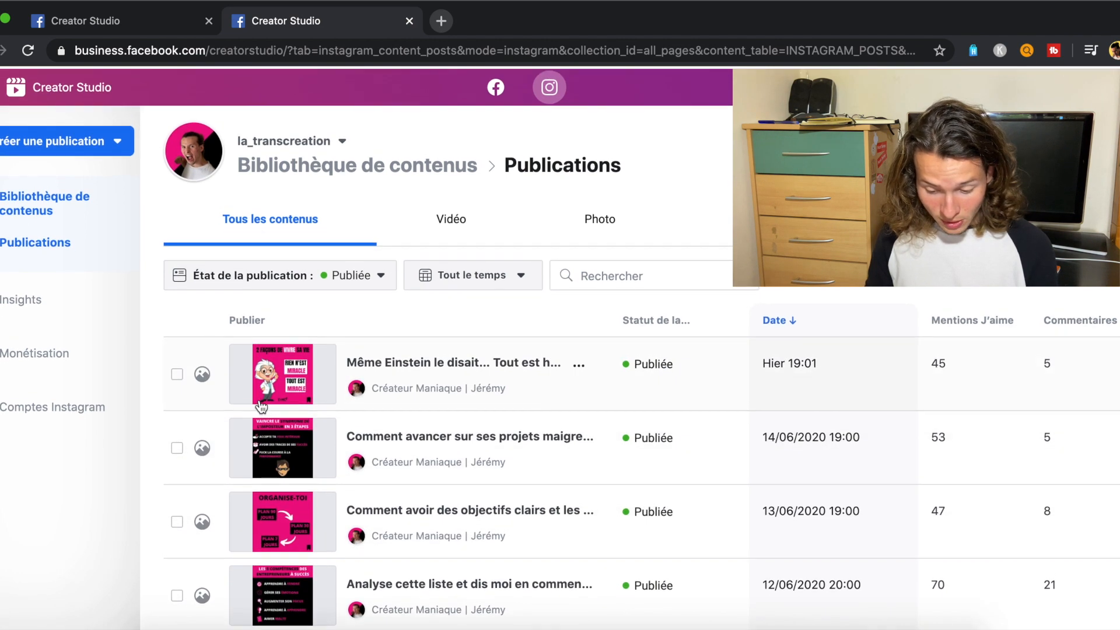
Look through the account's publications by content type, including videos, stories and carousels
click(453, 231)
click(749, 217)
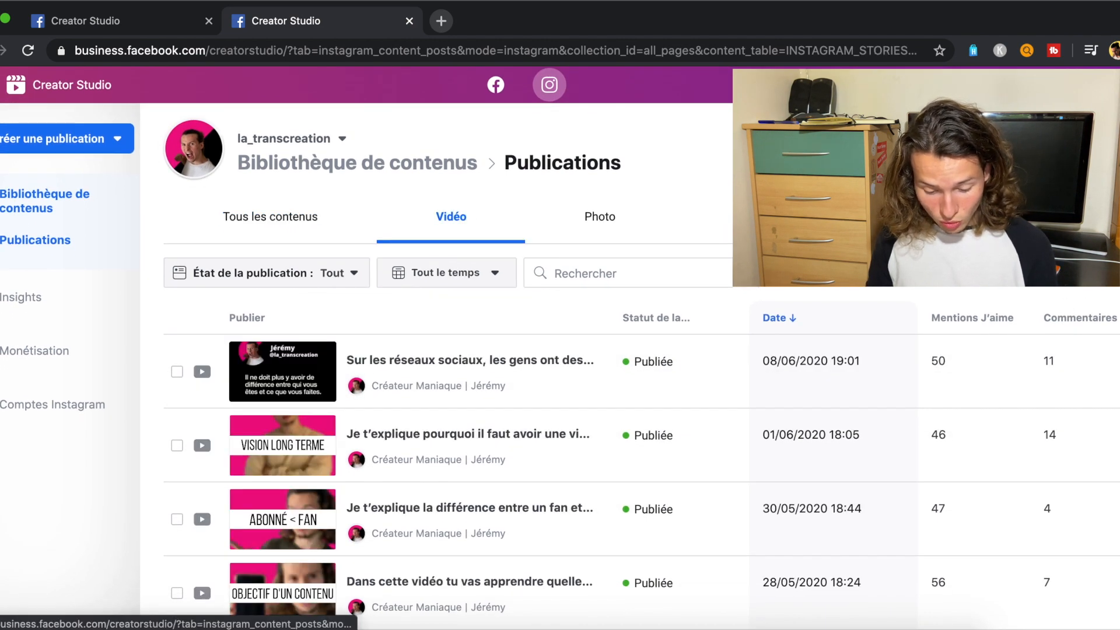
scroll(737, 524, down, 15)
scroll(738, 524, up, 15)
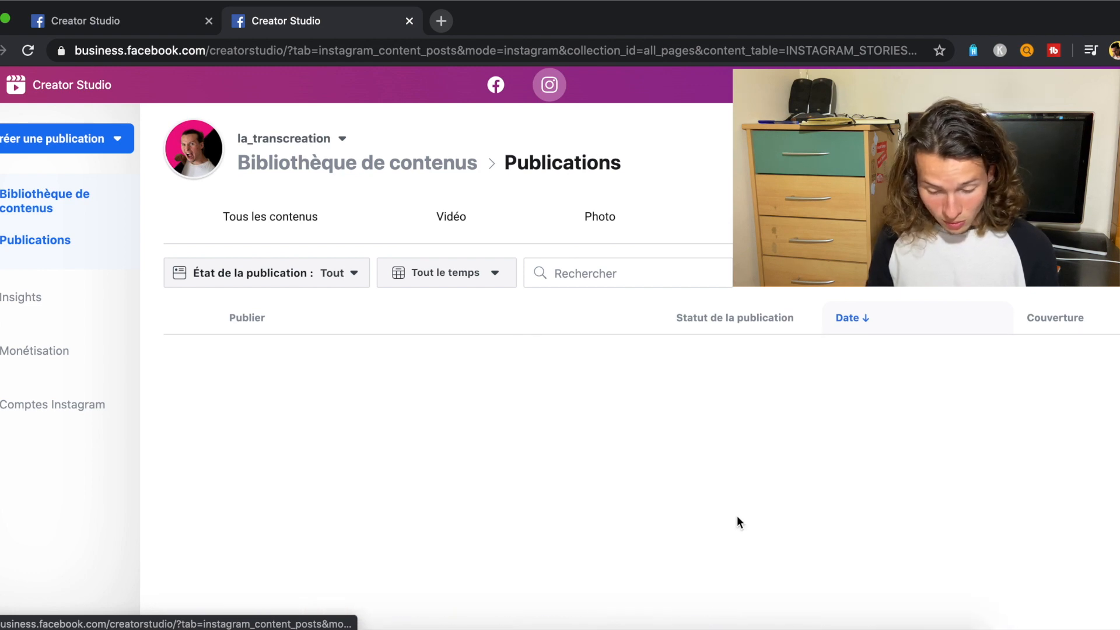
click(1063, 217)
click(640, 215)
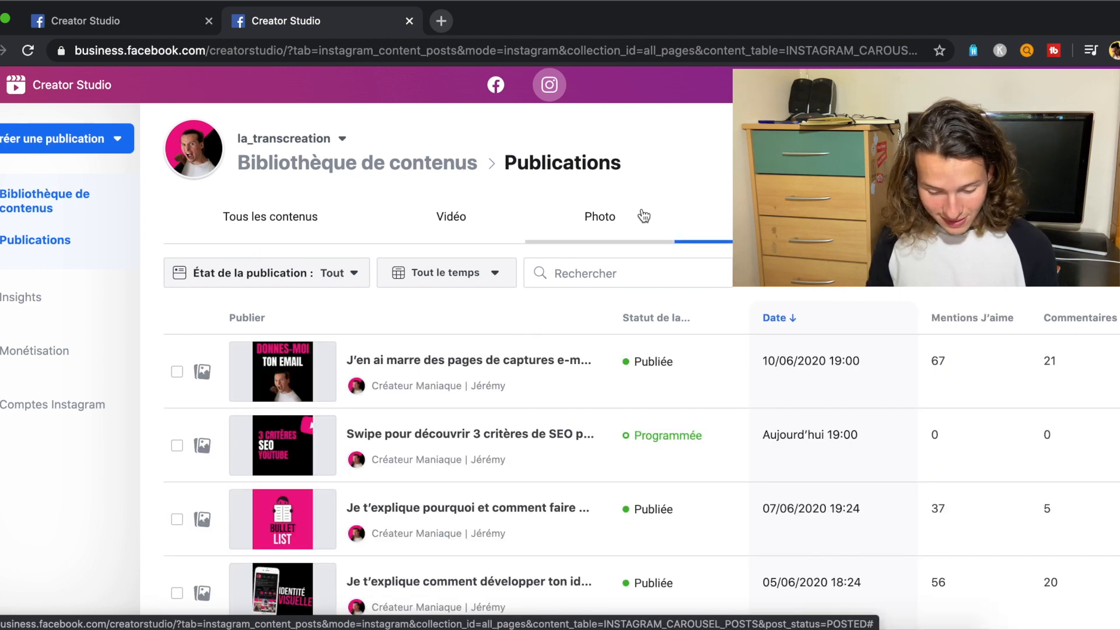
click(467, 243)
Show all content types and filter the publications by the Programmée status
click(244, 216)
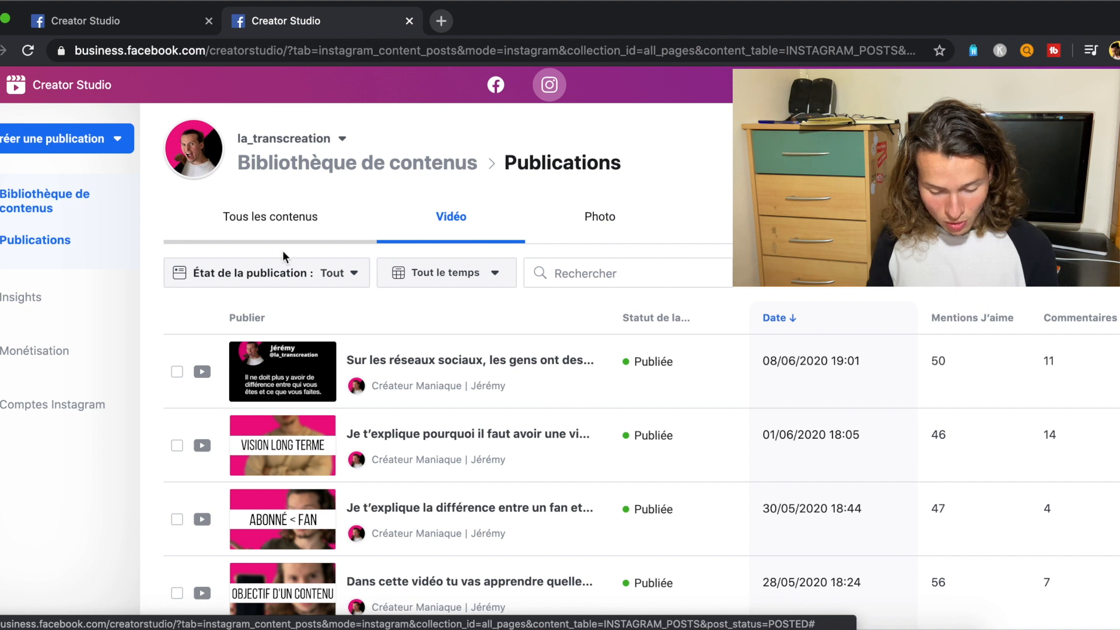
click(345, 277)
click(302, 356)
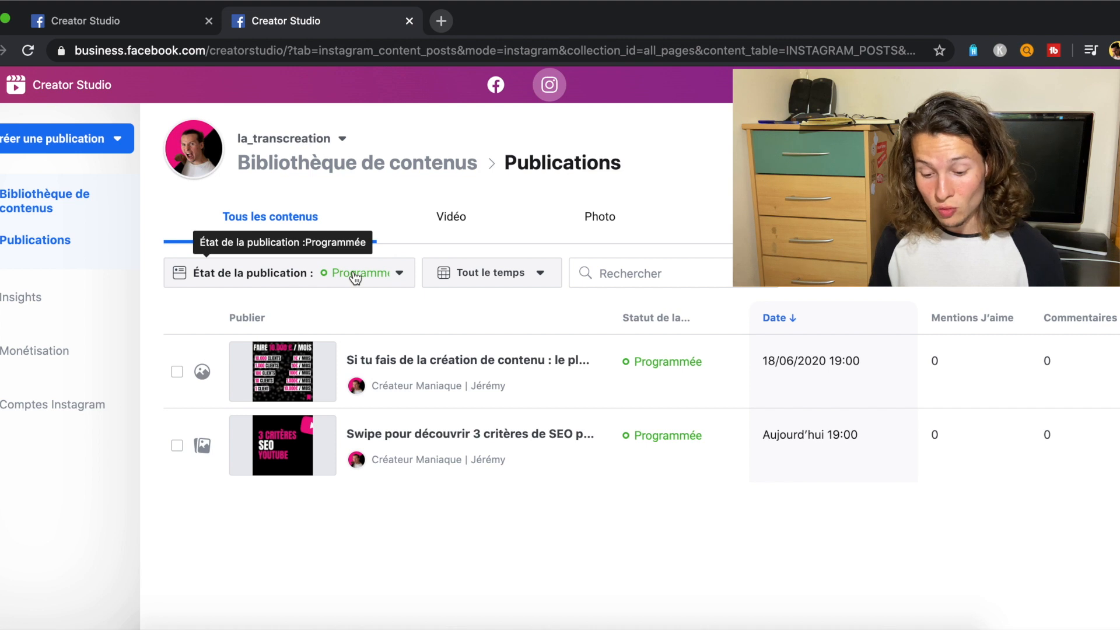
Switch the content library from the la_transcreation account to the roadtoaction account only
click(299, 143)
click(184, 251)
click(185, 298)
click(510, 605)
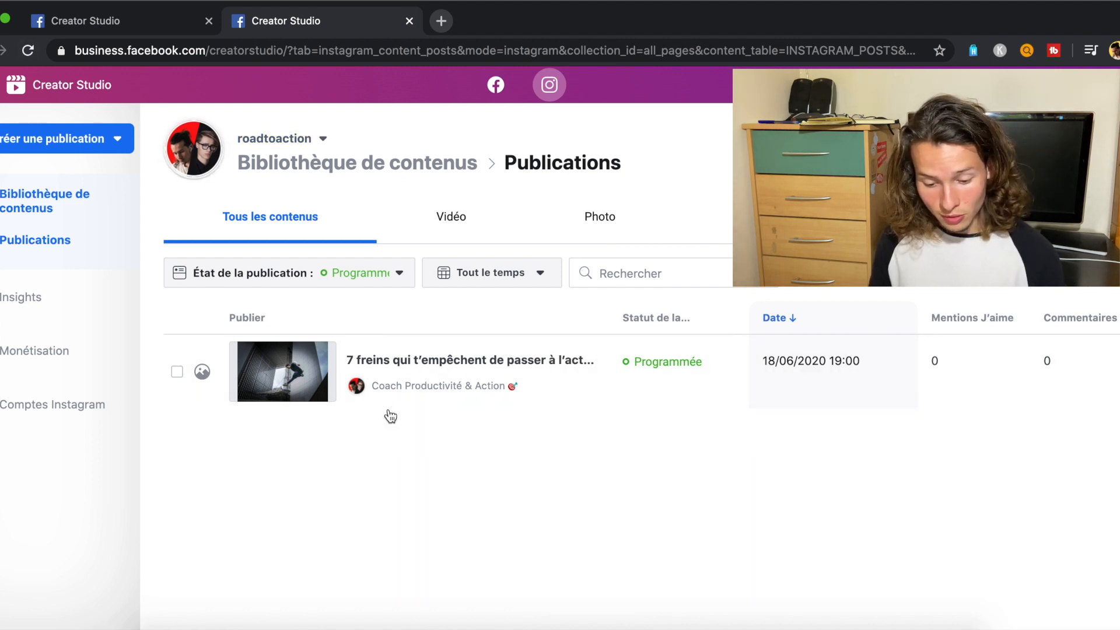
Open a new IGTV publication, examine its file import, cover image and sharing options, and abandon it
click(81, 144)
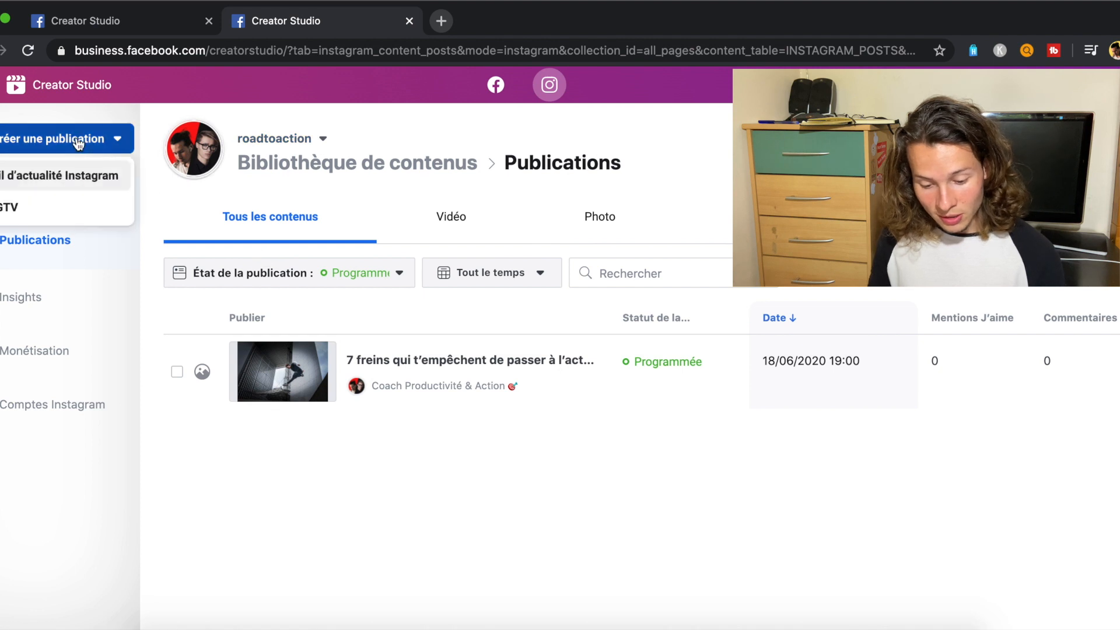
click(73, 211)
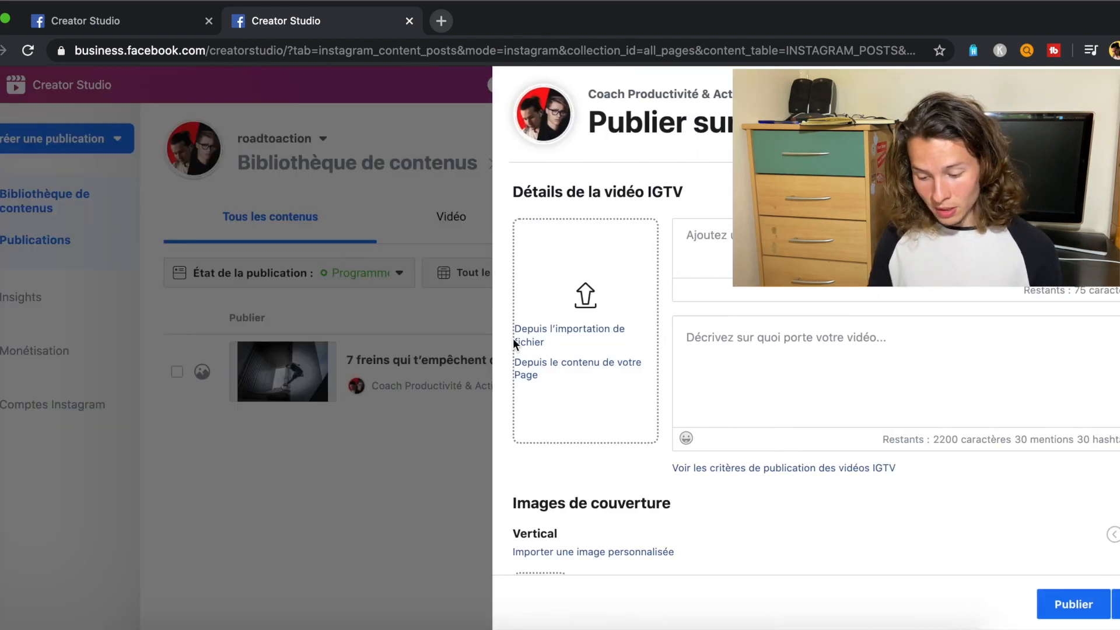
click(540, 331)
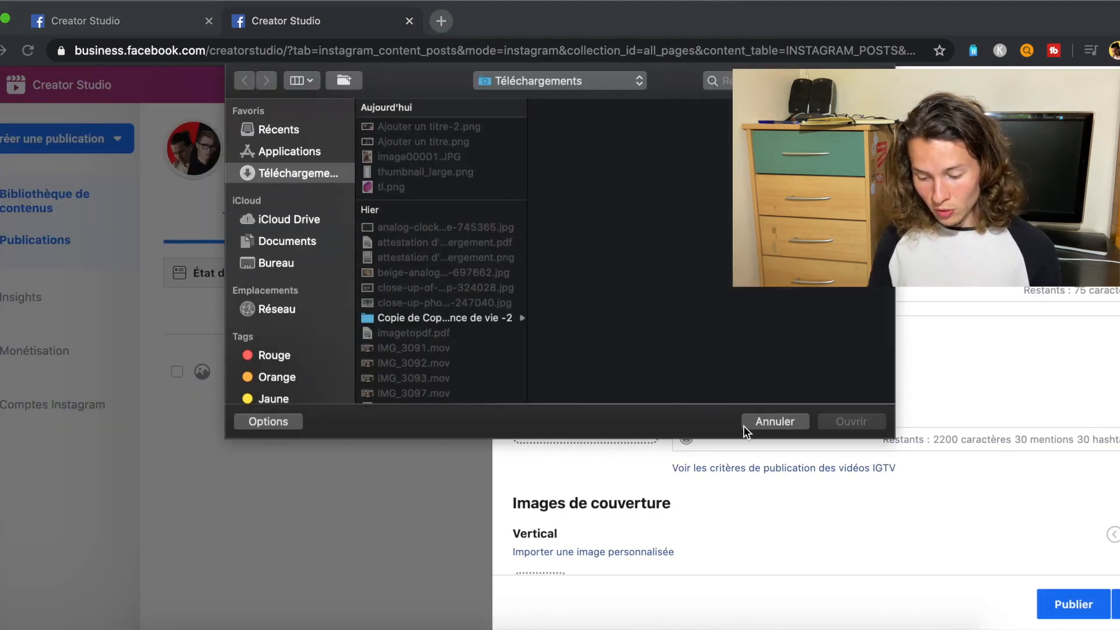
click(745, 427)
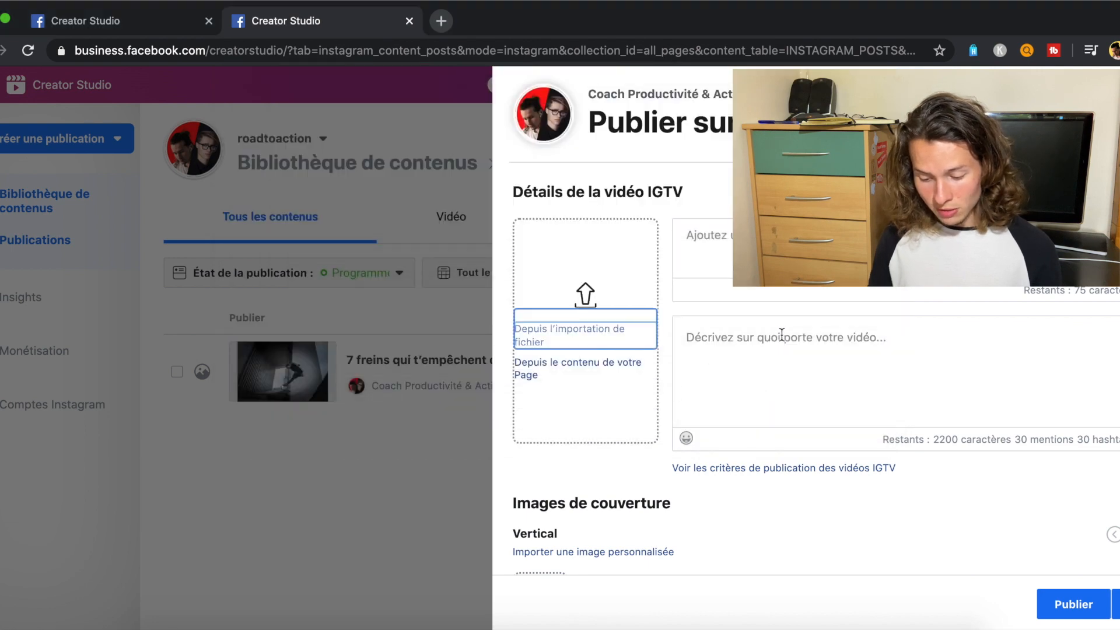
scroll(782, 335, down, 5)
scroll(782, 334, up, 5)
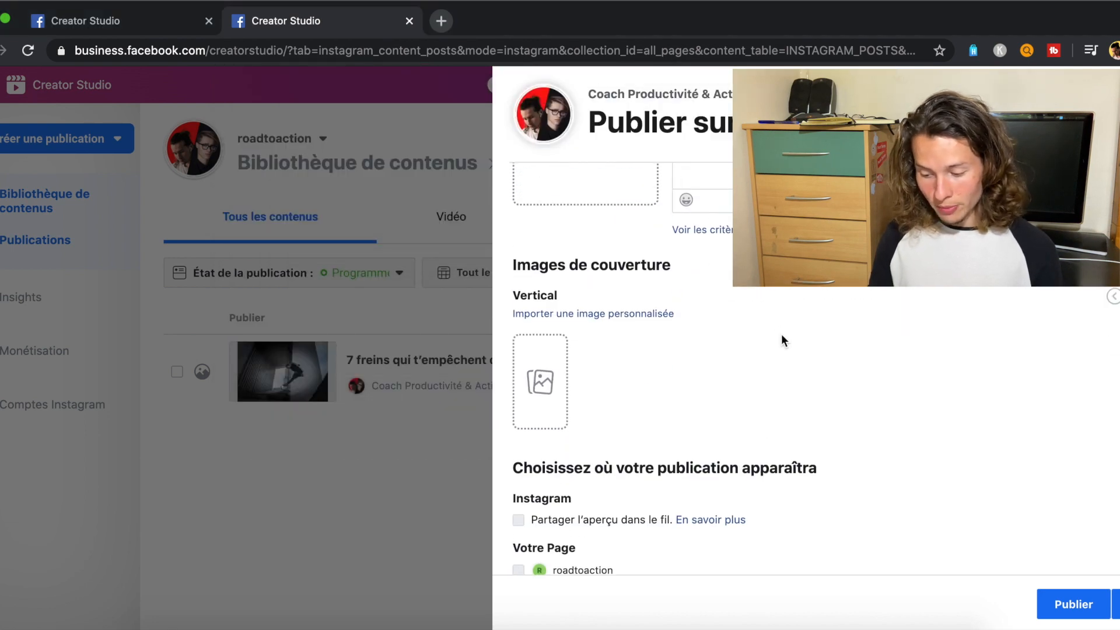
key(Escape)
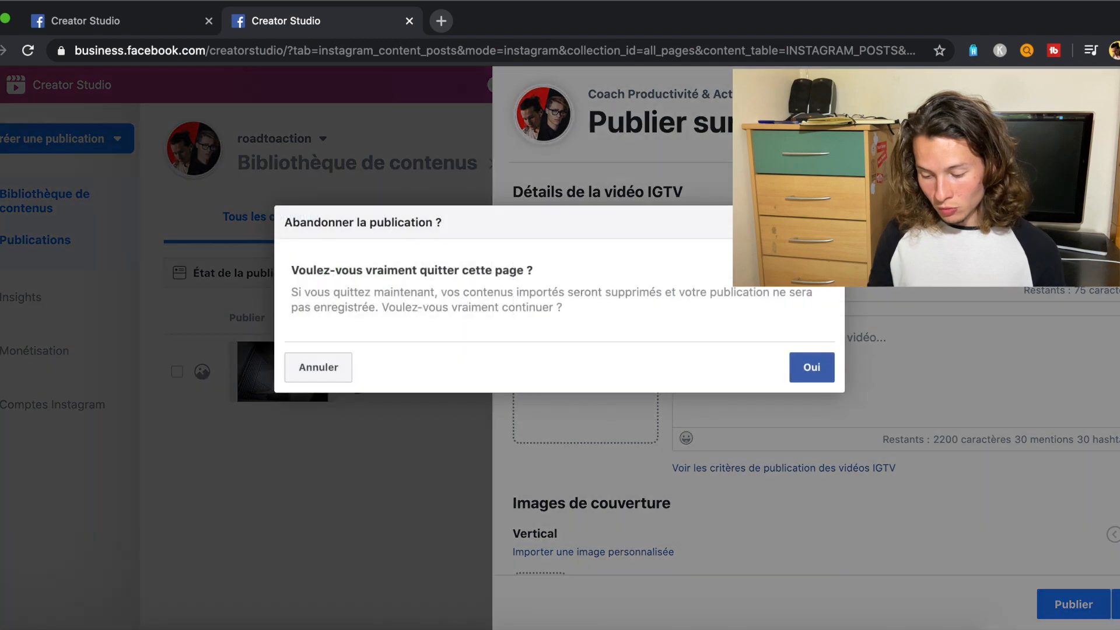
click(808, 368)
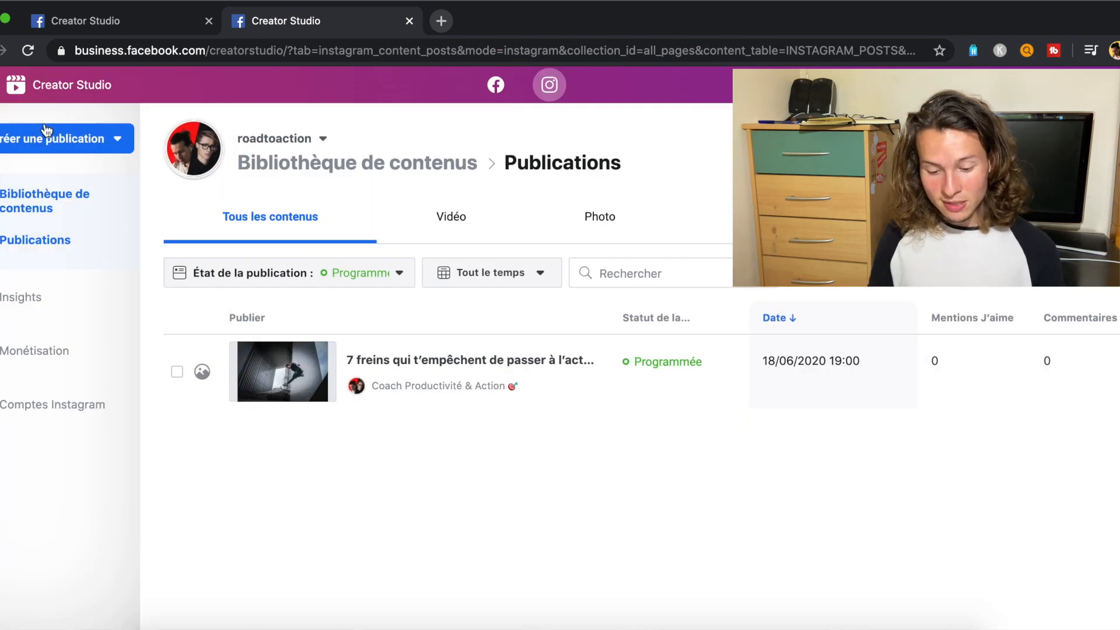
Start a new Instagram feed publication for roadtoaction and review the fields of its form
click(49, 137)
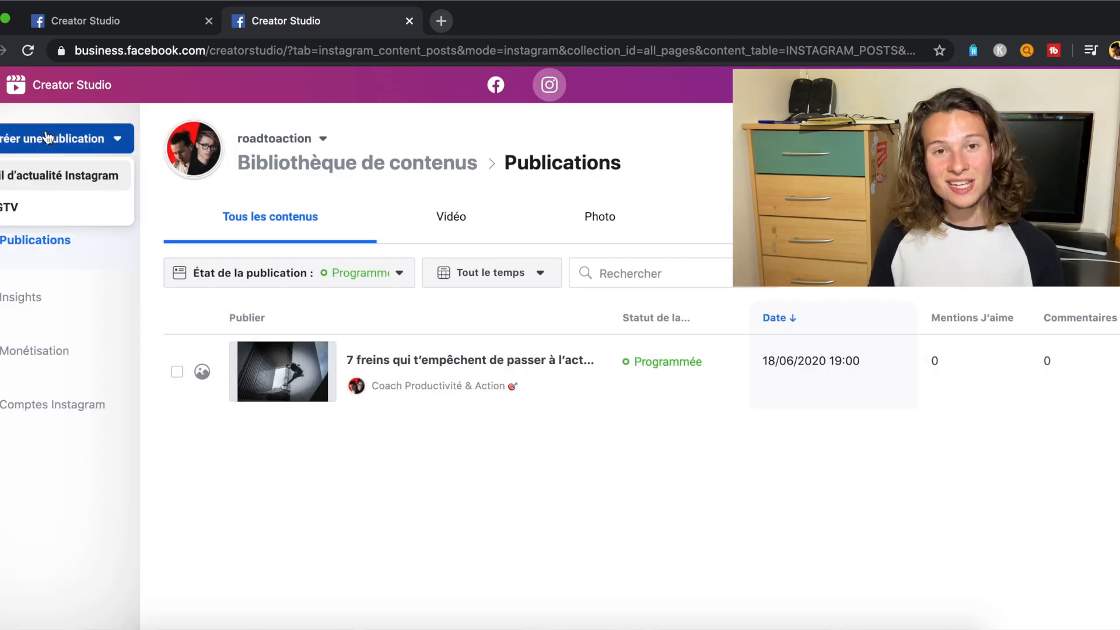
click(45, 184)
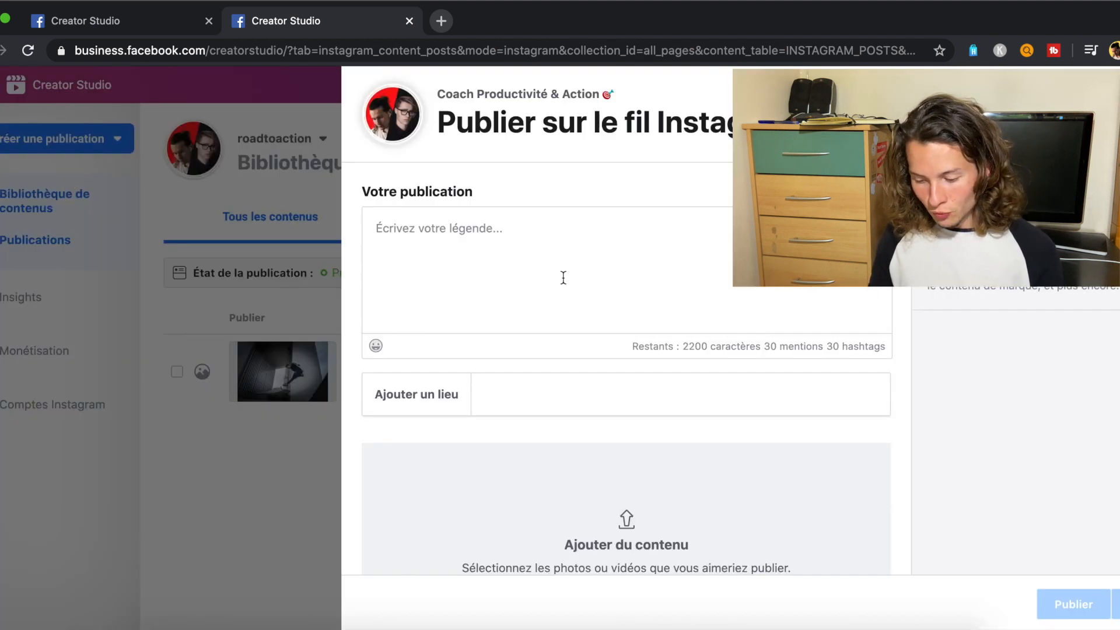
scroll(601, 435, down, 3)
scroll(597, 263, up, 3)
scroll(596, 265, down, 5)
scroll(596, 266, down, 1)
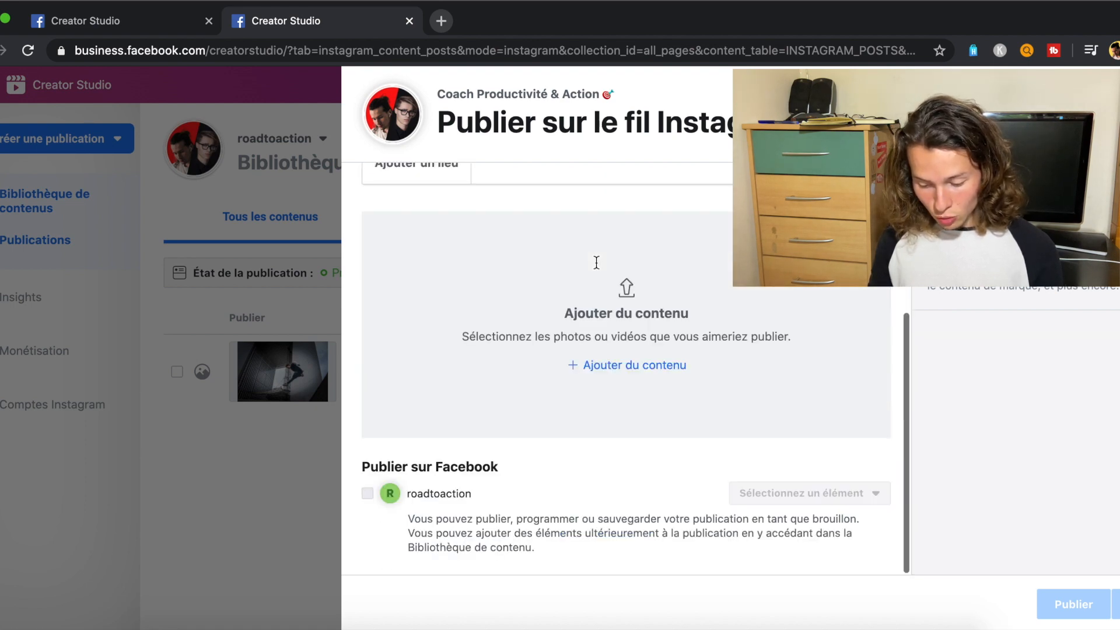
Add the photo image00001.JPG from the Téléchargements folder to the publication by file import
click(648, 374)
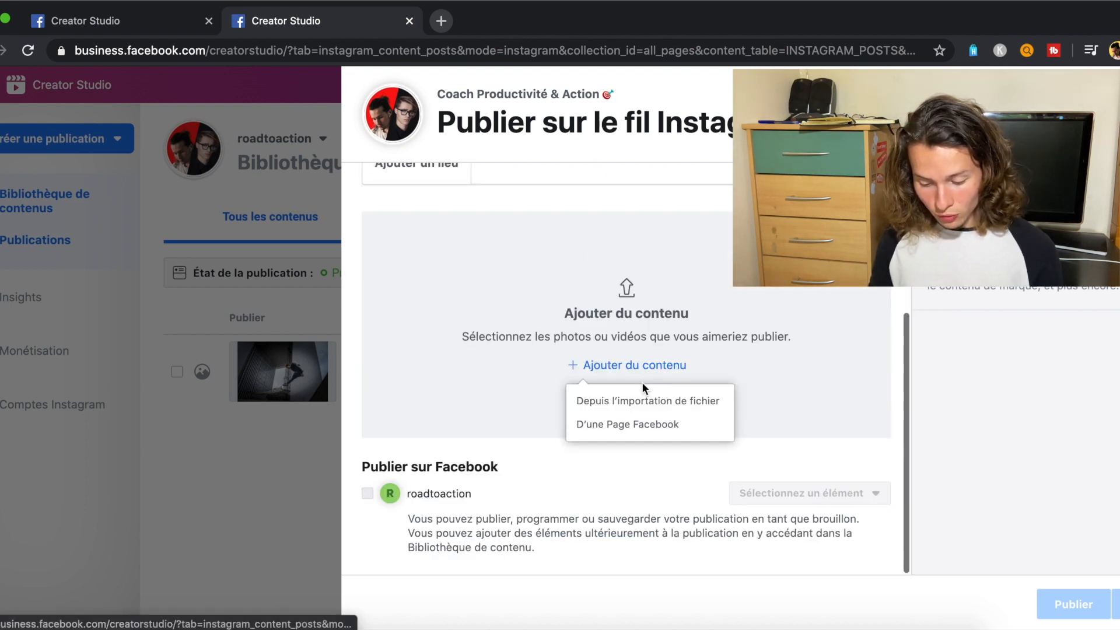
click(640, 395)
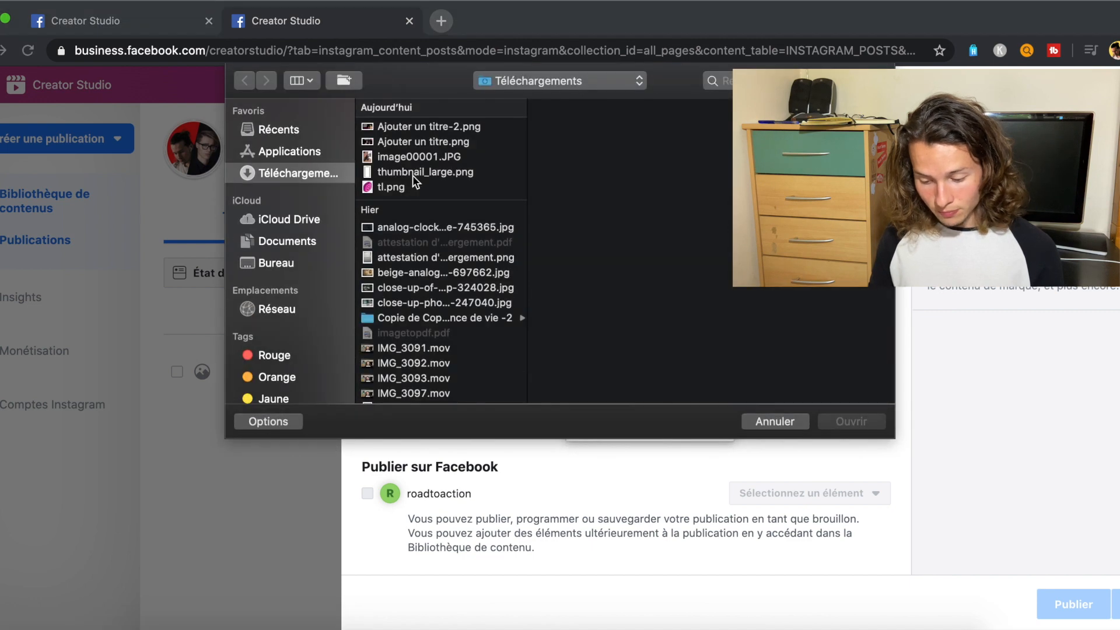
click(418, 154)
key(Return)
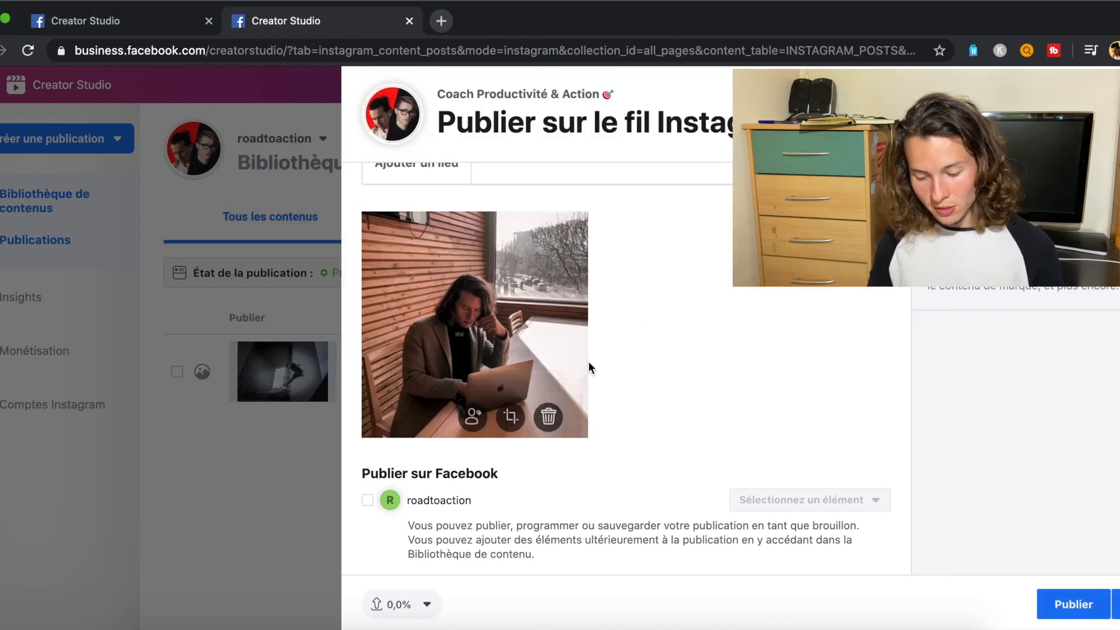
Write the caption "Contenu Texte" for the publication, enclosed in double quotation marks
scroll(588, 362, up, 5)
click(595, 308)
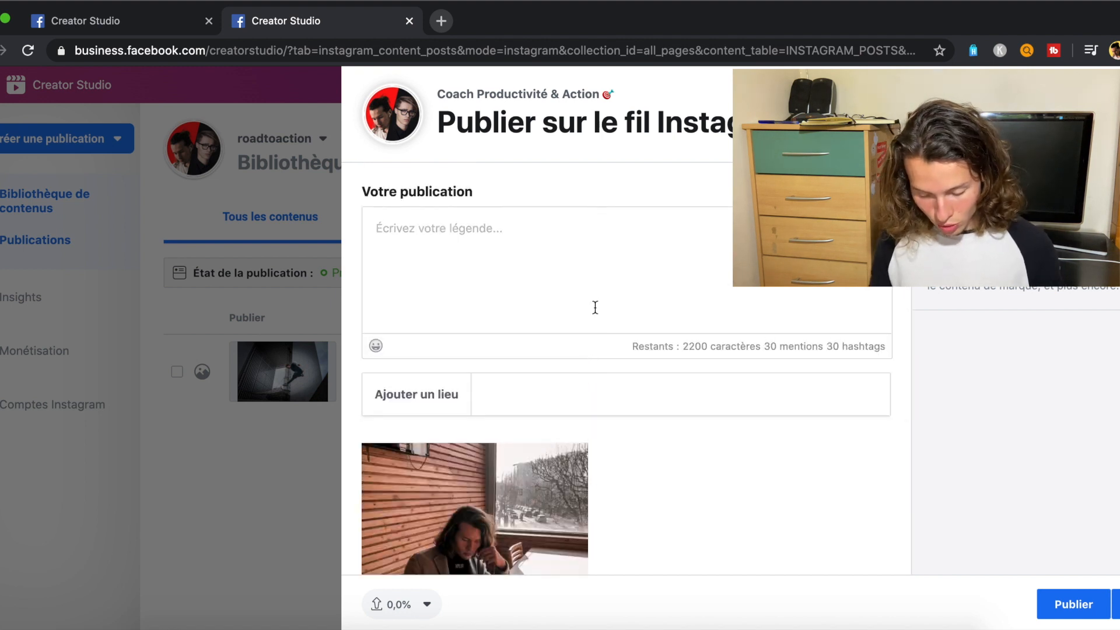
text(Contenu Texte)
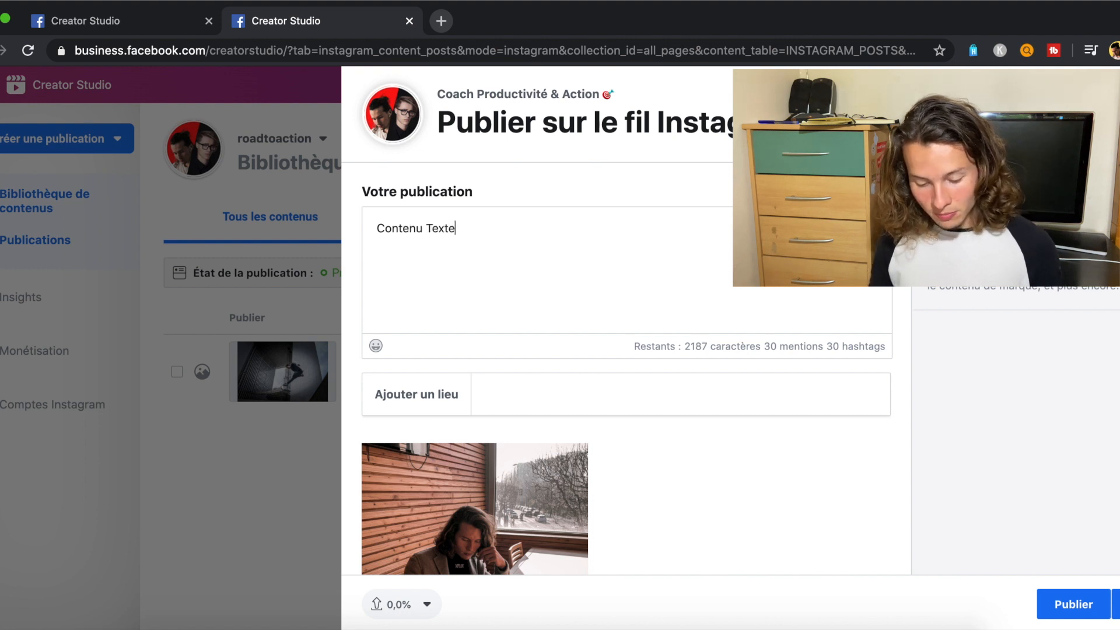
key(Return)
click(484, 222)
text(")
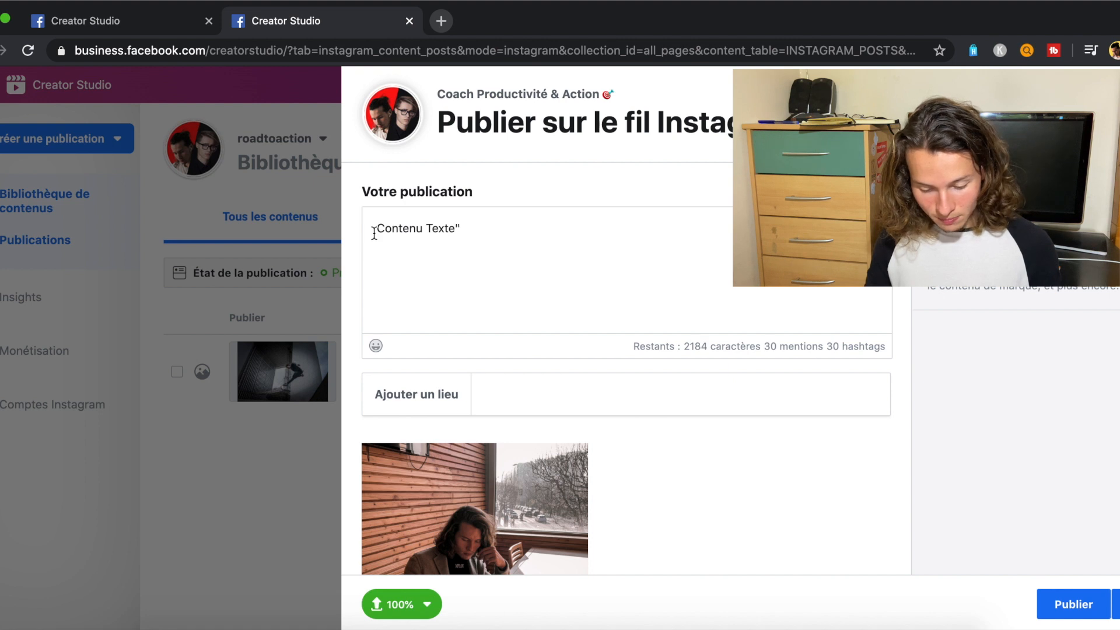
click(375, 228)
text(")
Add the hashtag #motivation below the caption text, separated by a blank line and with a single hash sign
click(454, 258)
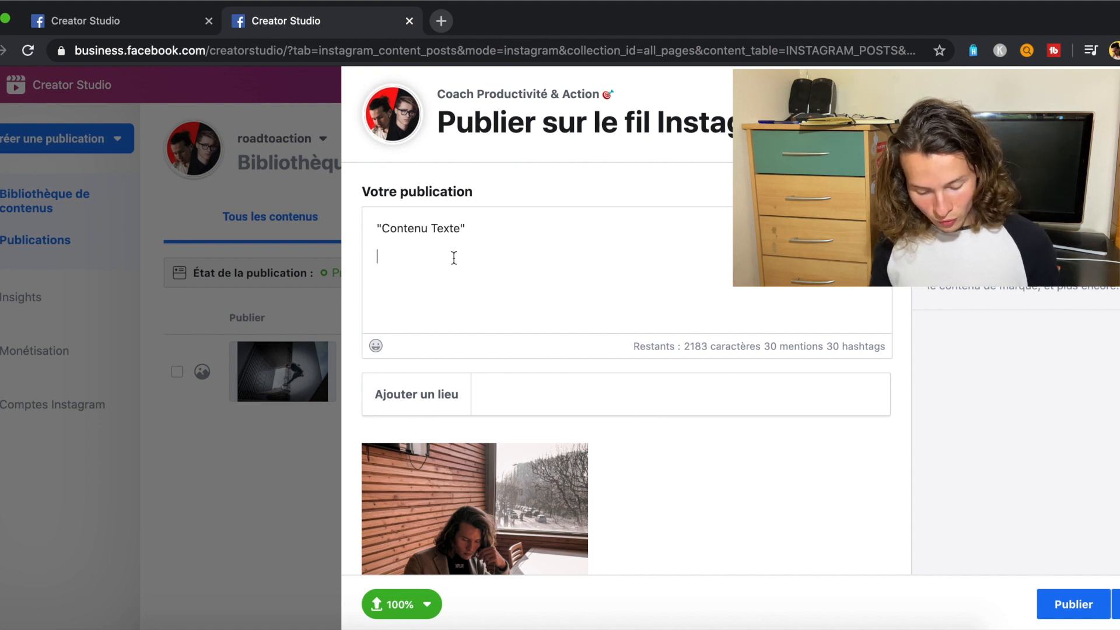
text(#Mo)
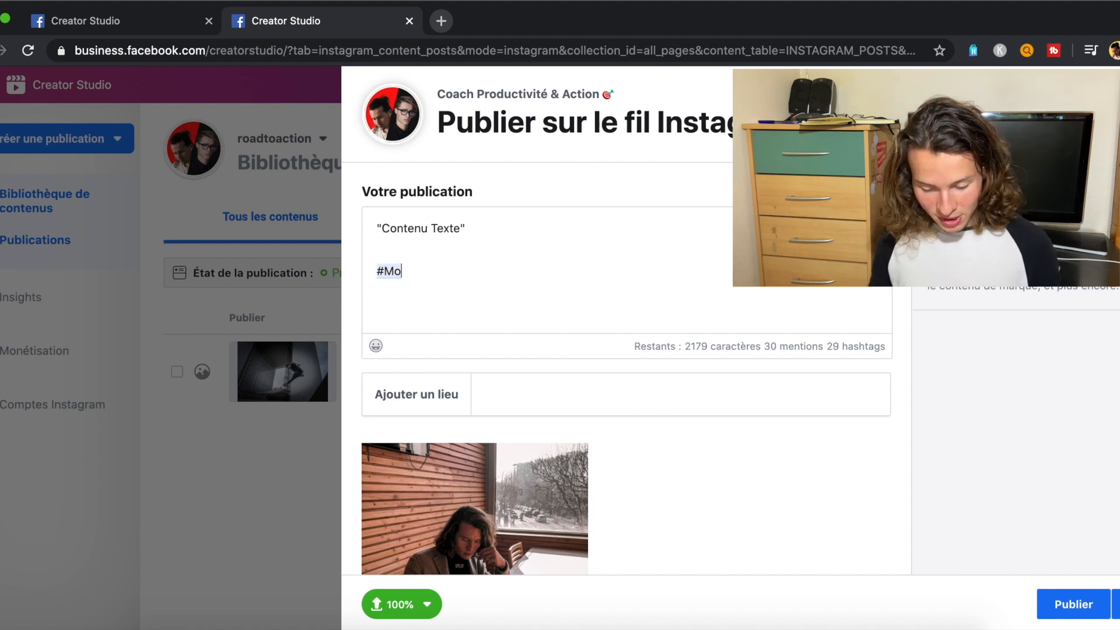
text(tivation)
key(Return)
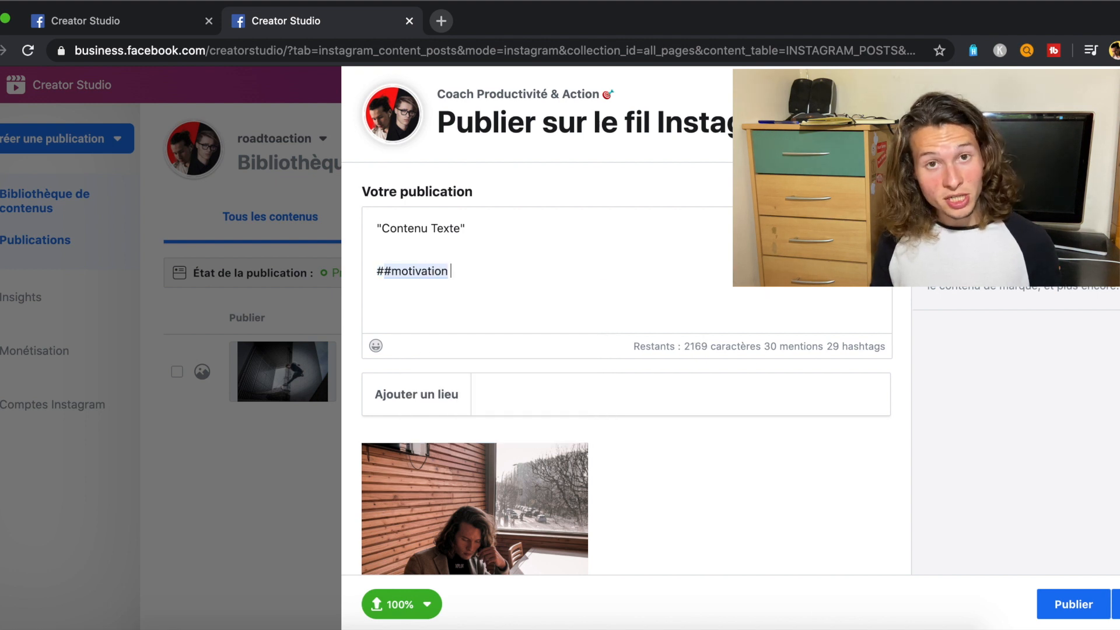
key(Left)
key(Left)
key(Left)
key(Left)
key(Left)
key(Left)
key(Left)
key(Left)
key(Left)
key(Left)
key(Left)
key(Left)
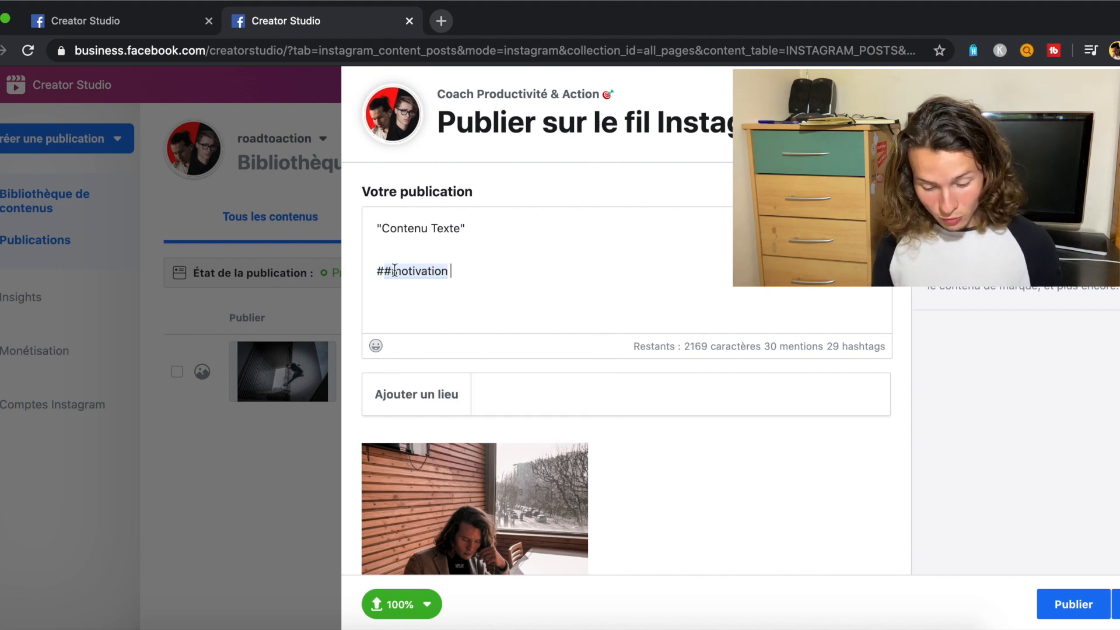
key(BackSpace)
drag(474, 271, 325, 256)
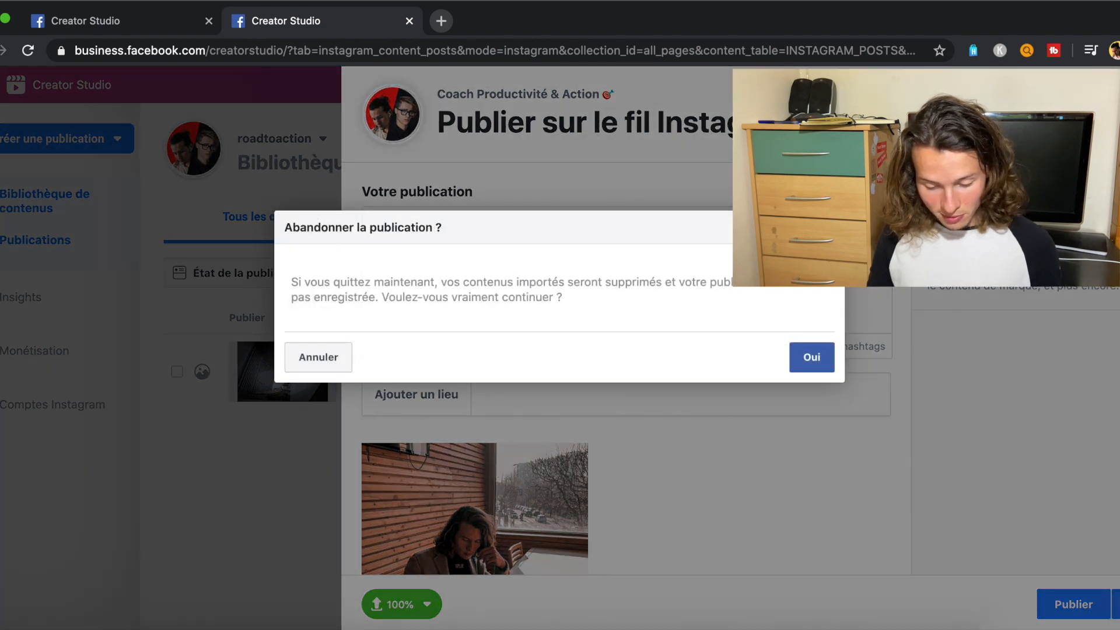
key(Escape)
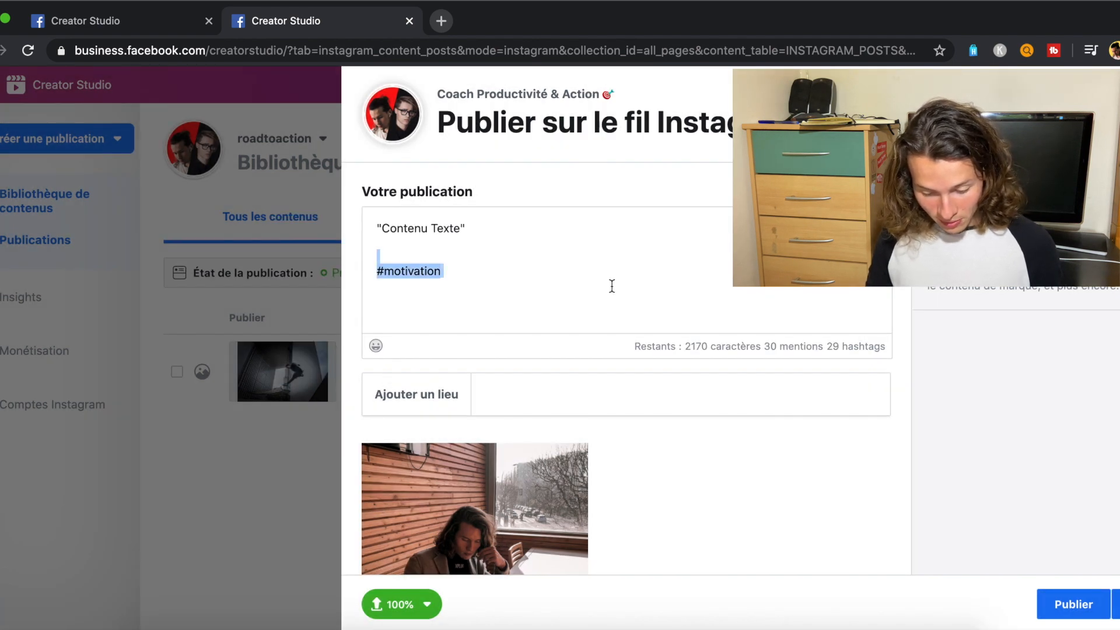
Add the suggested hashtag #entrepreneurlife after #motivation in the caption
click(450, 272)
text(#)
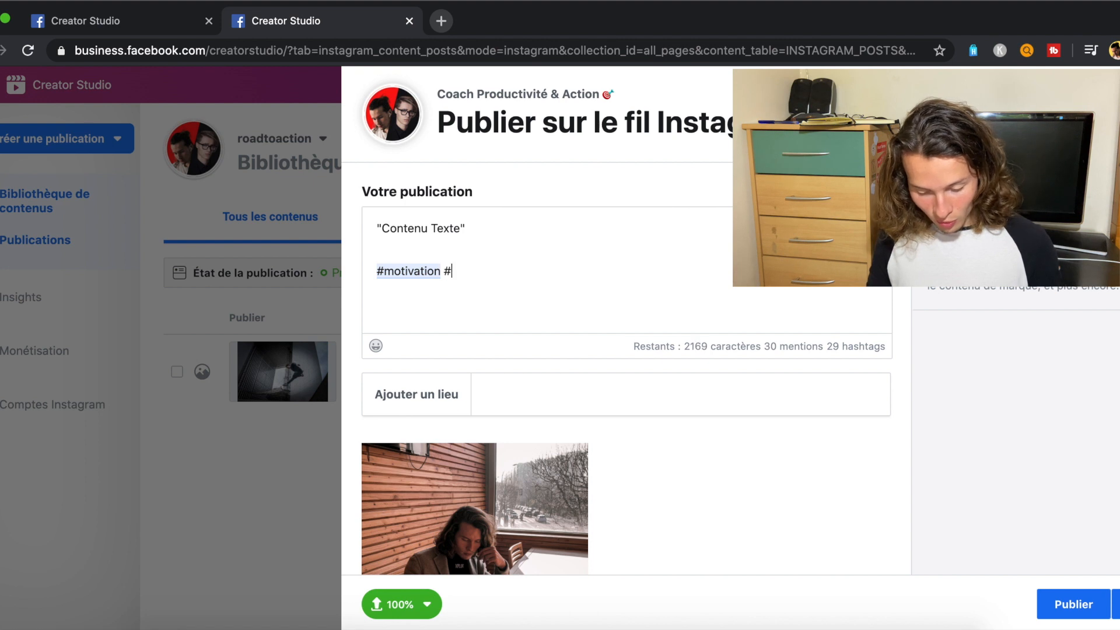
text(entrepreneur)
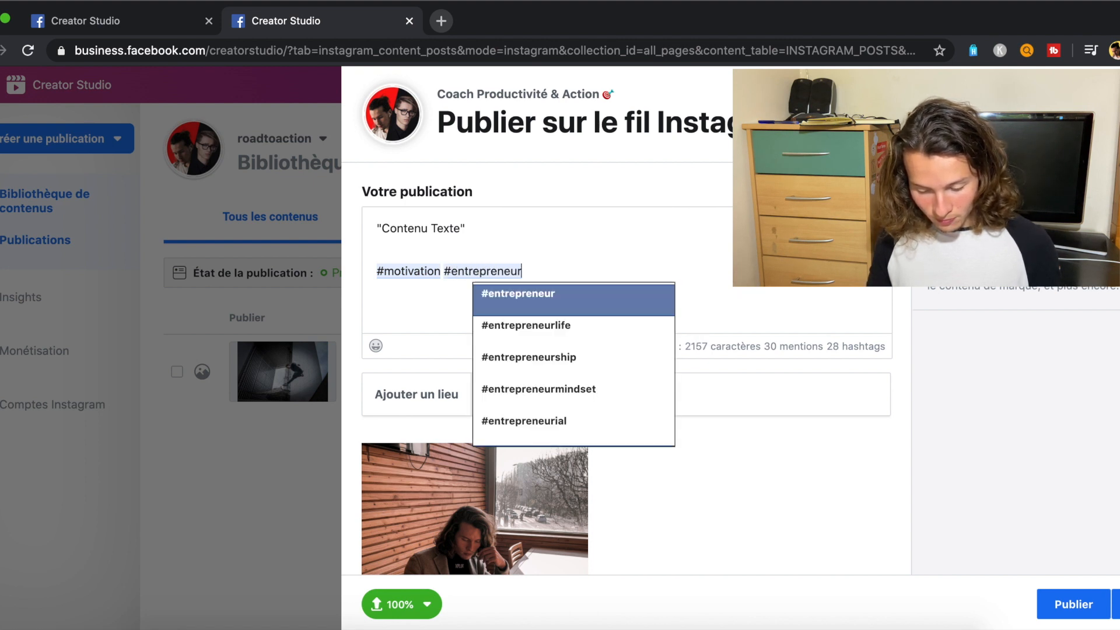
click(501, 317)
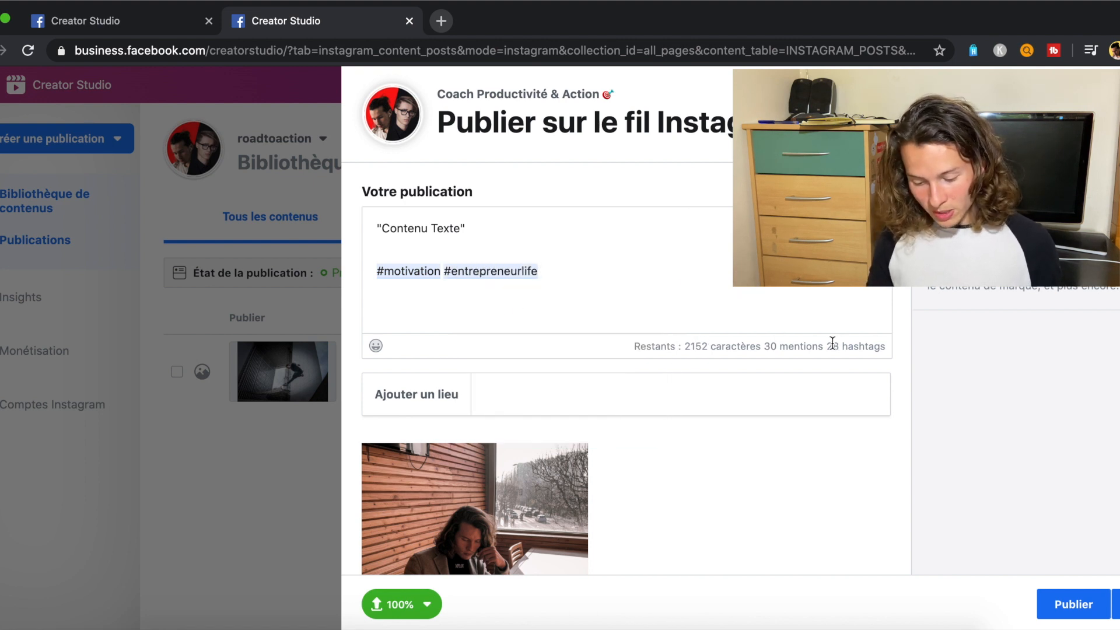
Examine the remaining allowances for hashtags, mentions and characters under the caption
double_click(838, 346)
drag(841, 343, 880, 346)
drag(765, 343, 810, 345)
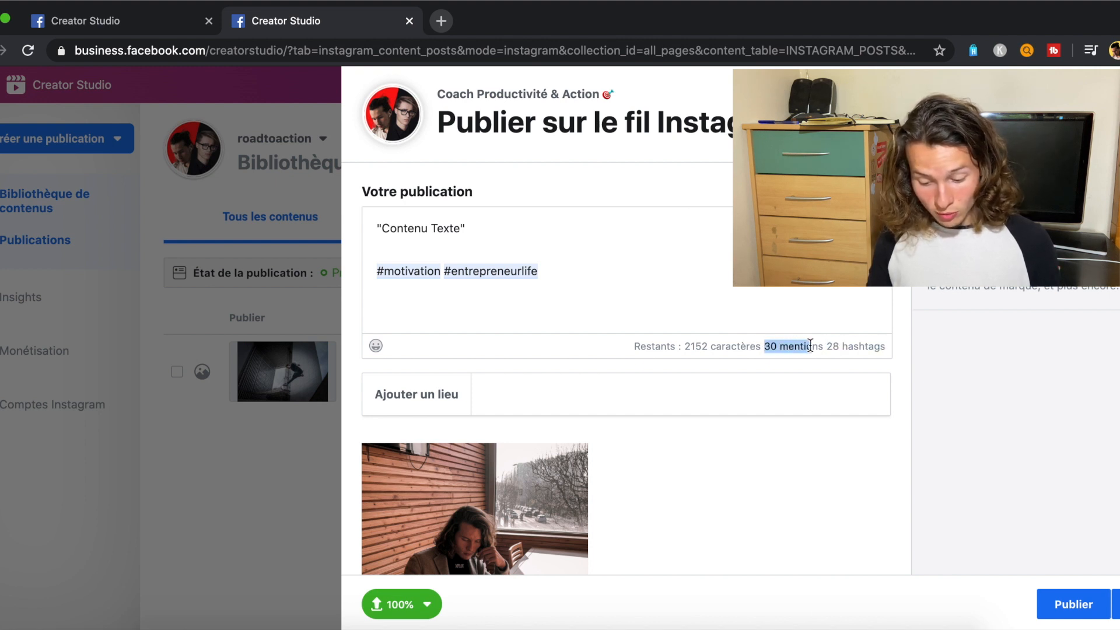
drag(685, 346, 727, 350)
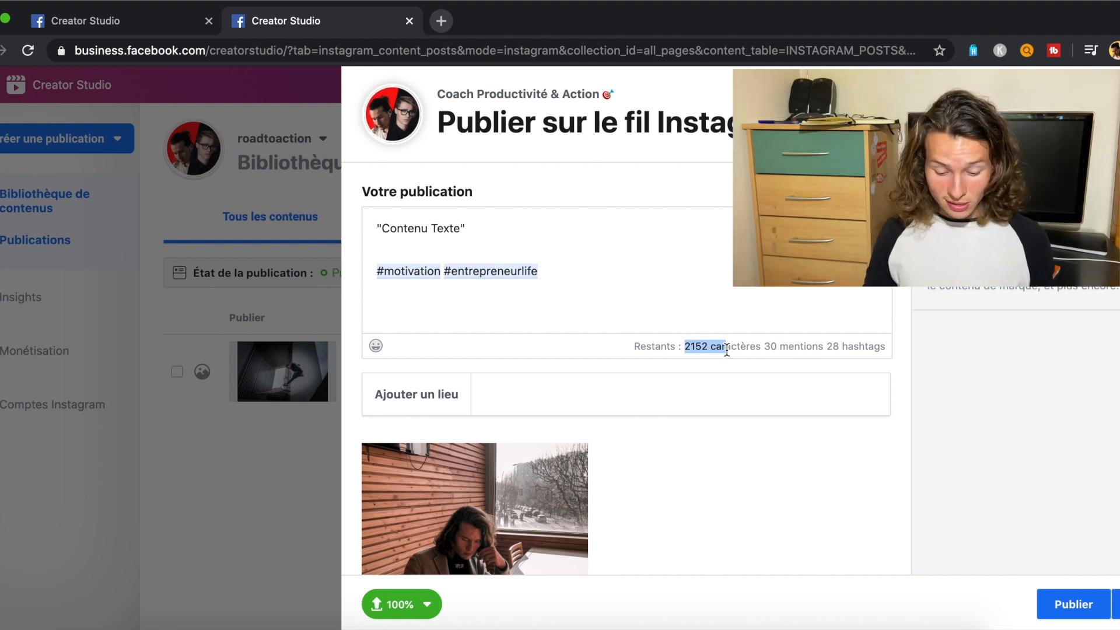
scroll(728, 353, down, 5)
scroll(728, 354, up, 5)
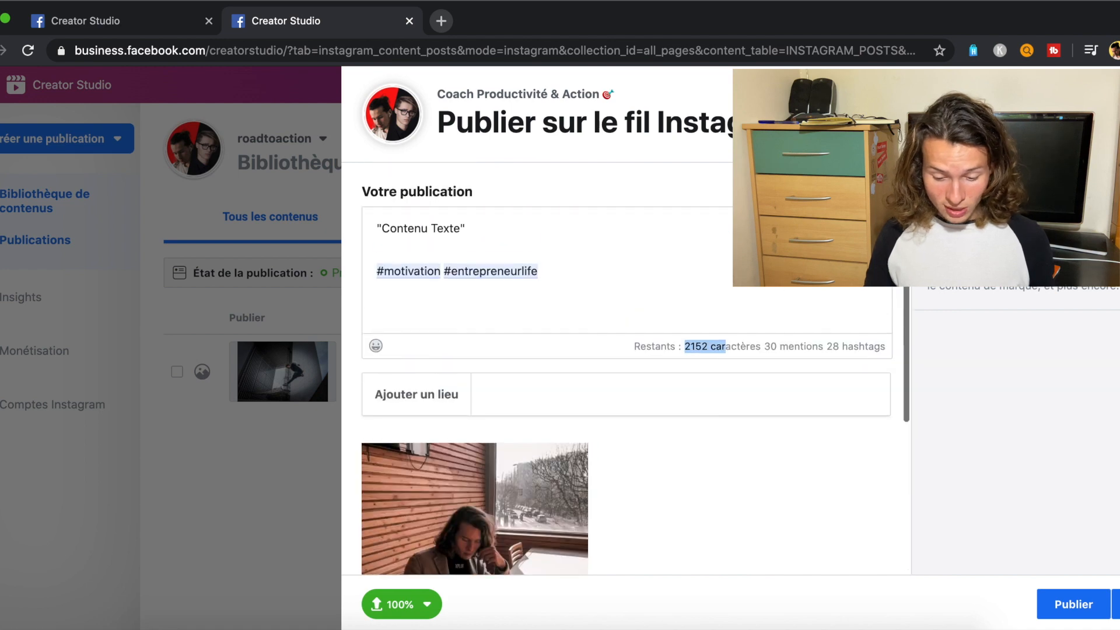
Add tl.png from the Téléchargements folder as a second image, and delete it from the publication again
click(728, 354)
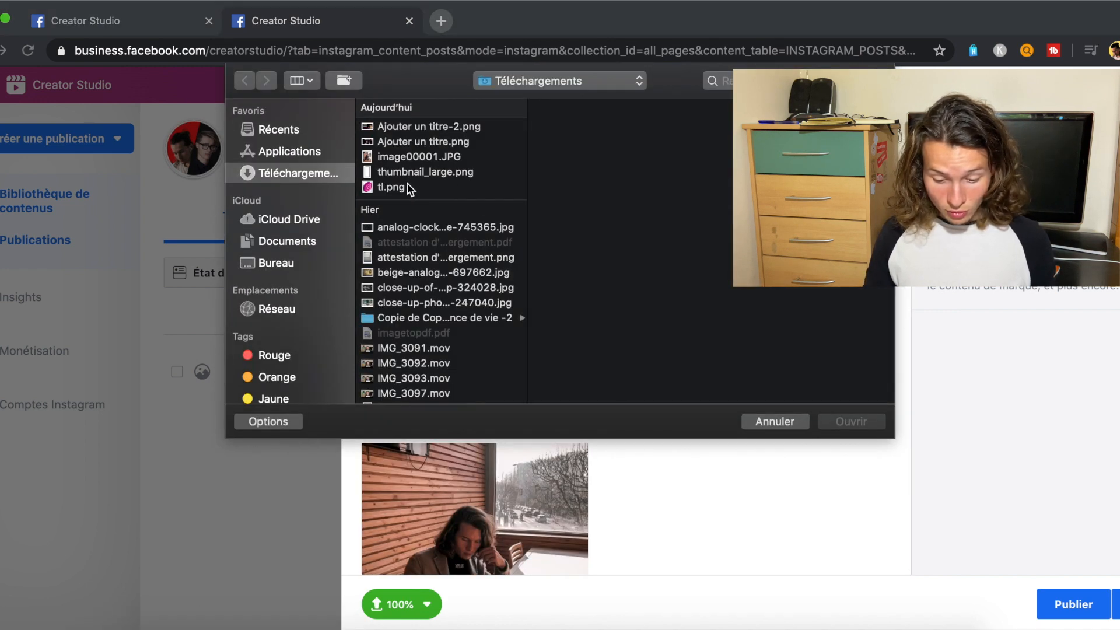
click(407, 187)
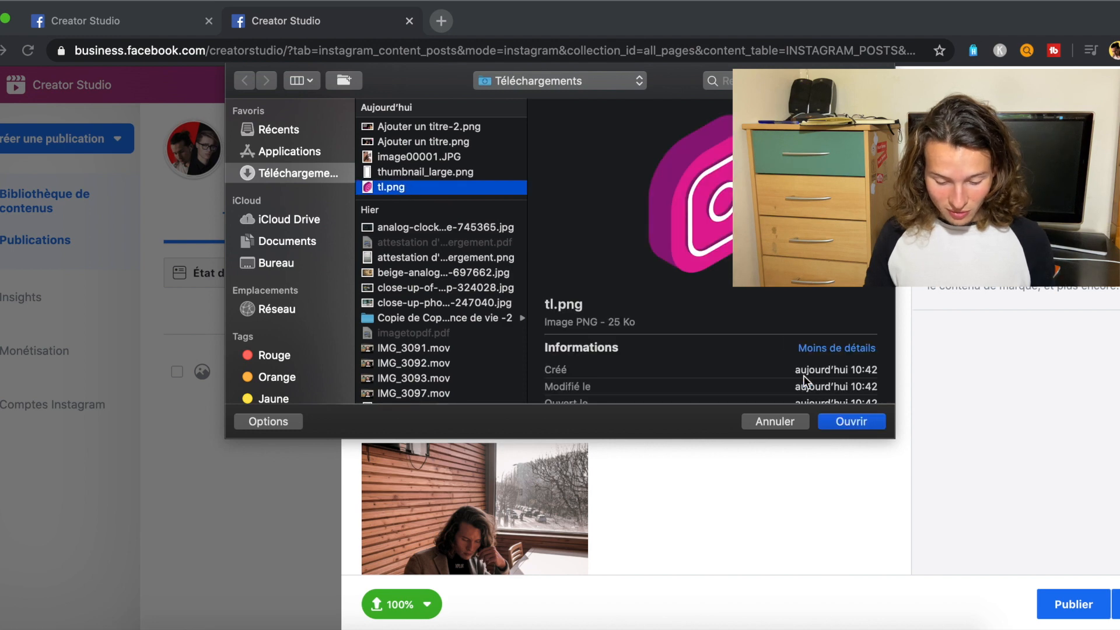
click(850, 421)
scroll(693, 330, down, 3)
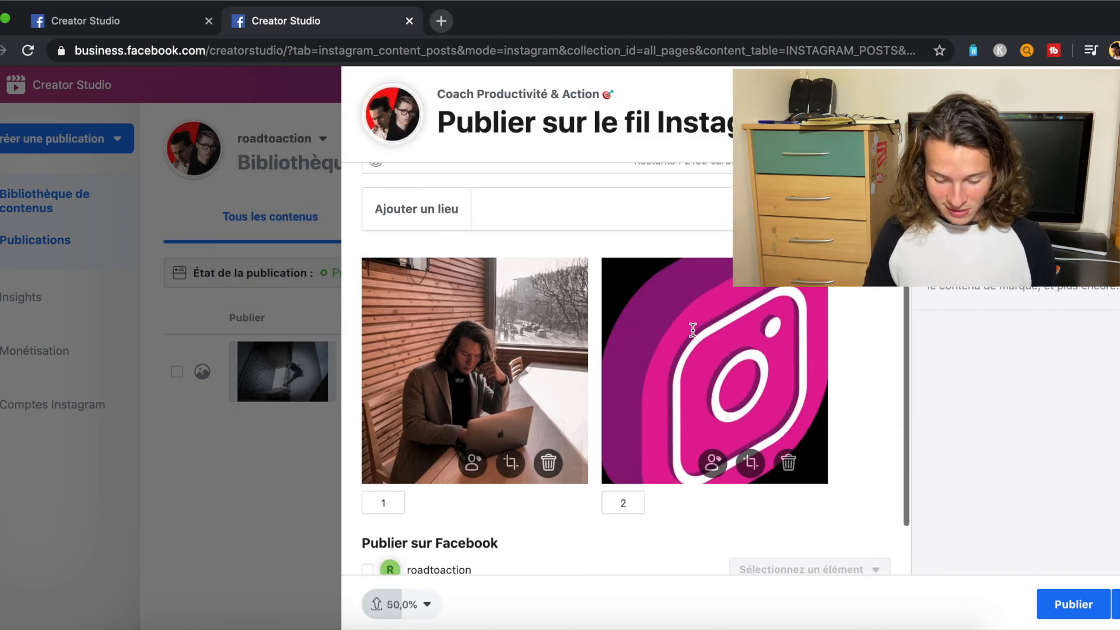
click(790, 464)
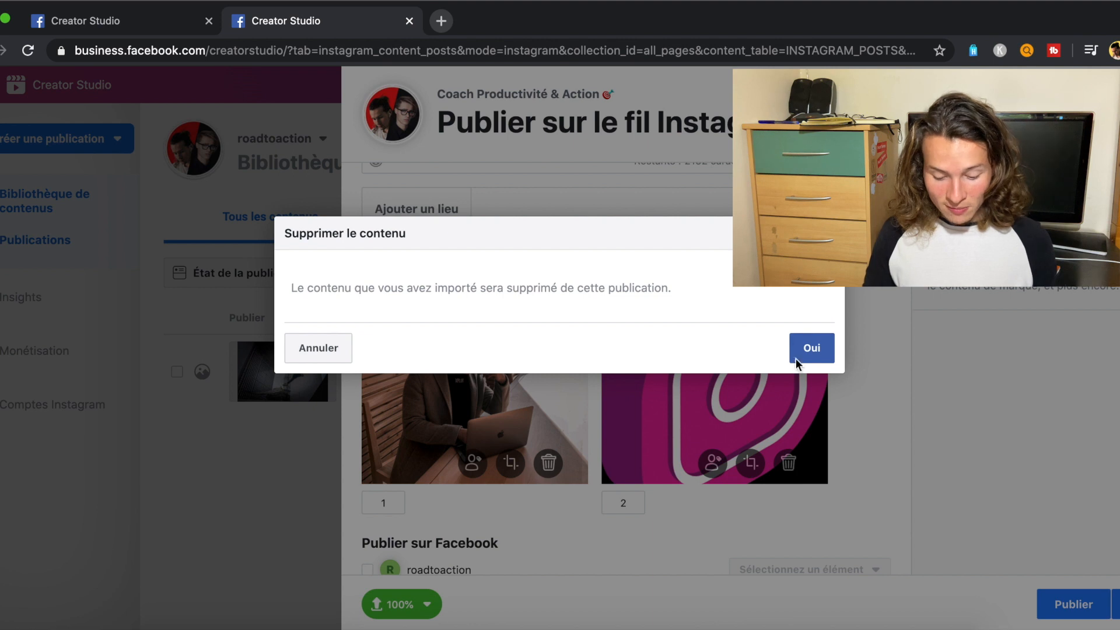
click(795, 346)
Review the Facebook publishing option and the advanced settings for comments and branded content
scroll(770, 342, down, 2)
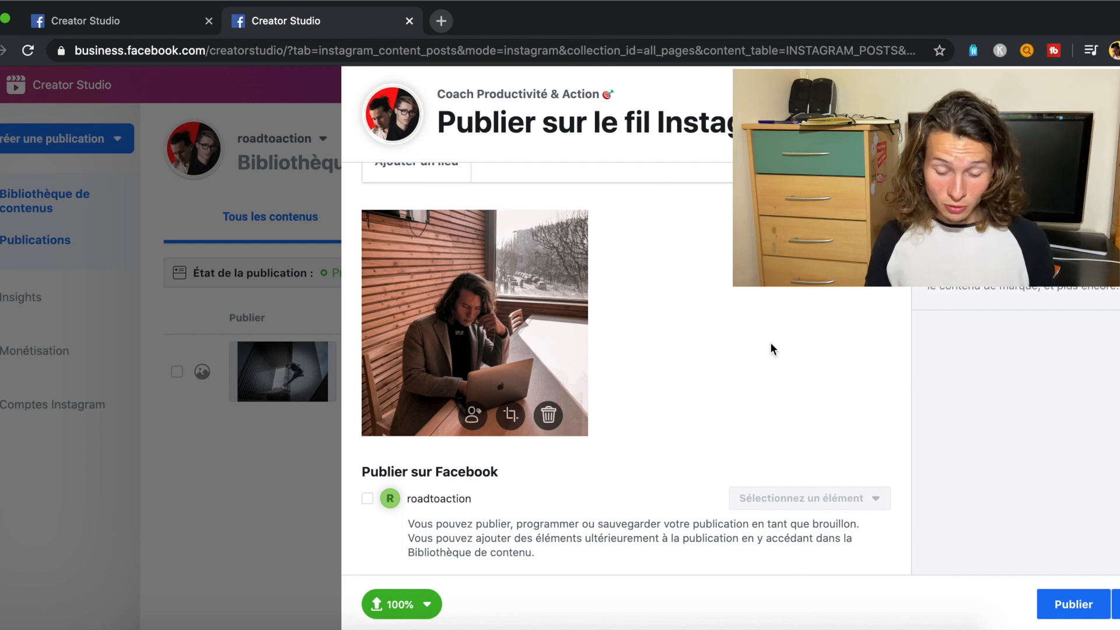
scroll(770, 341, up, 5)
scroll(770, 342, down, 5)
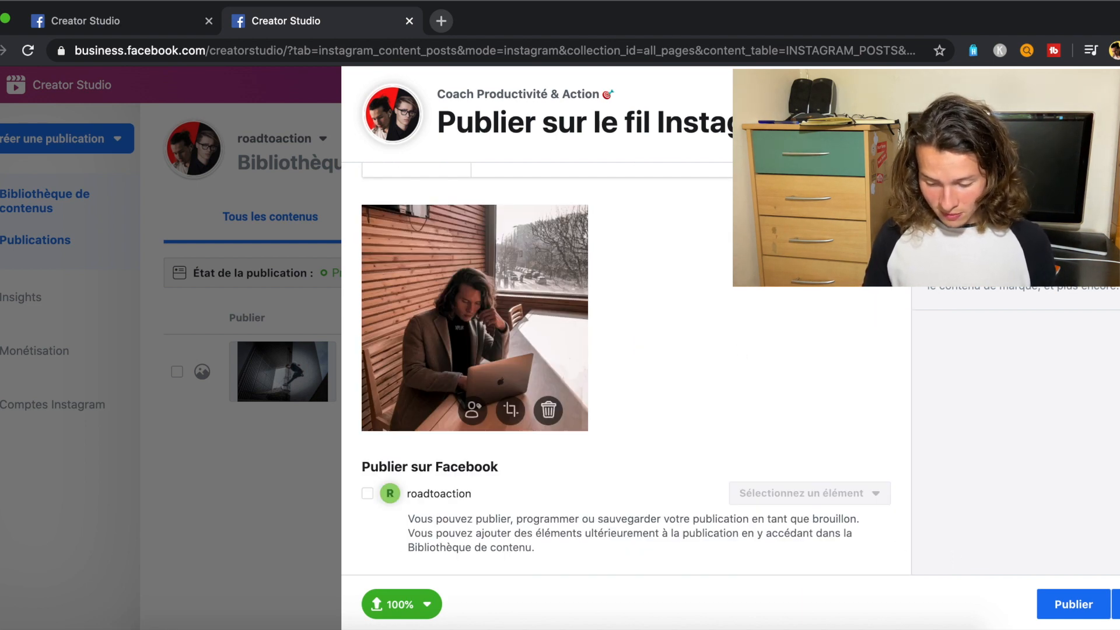
click(1115, 604)
click(1058, 413)
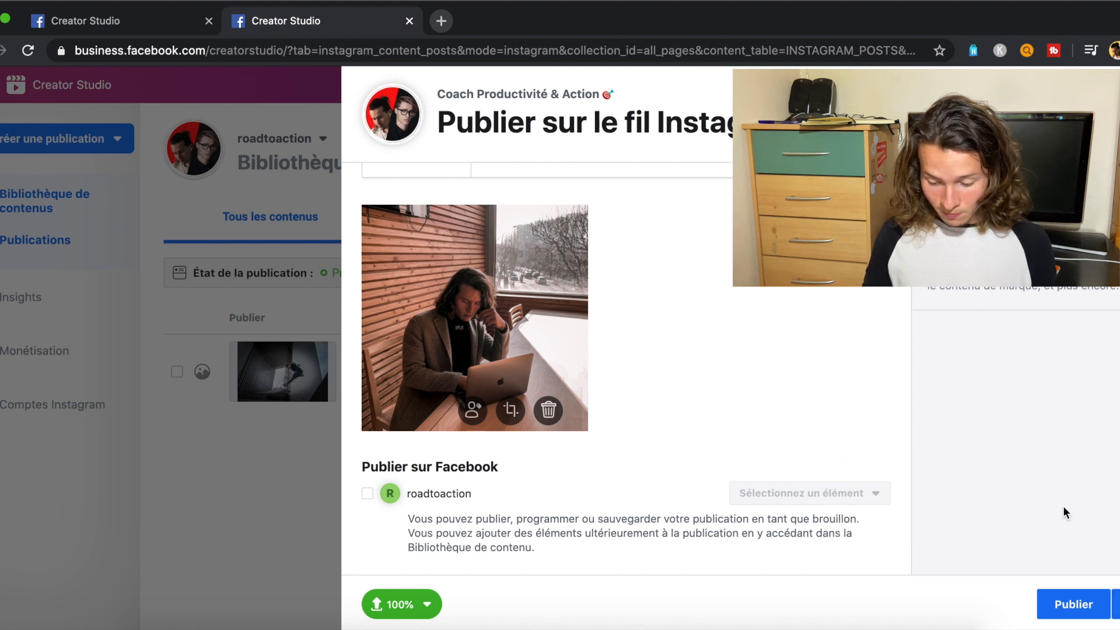
scroll(753, 477, down, 5)
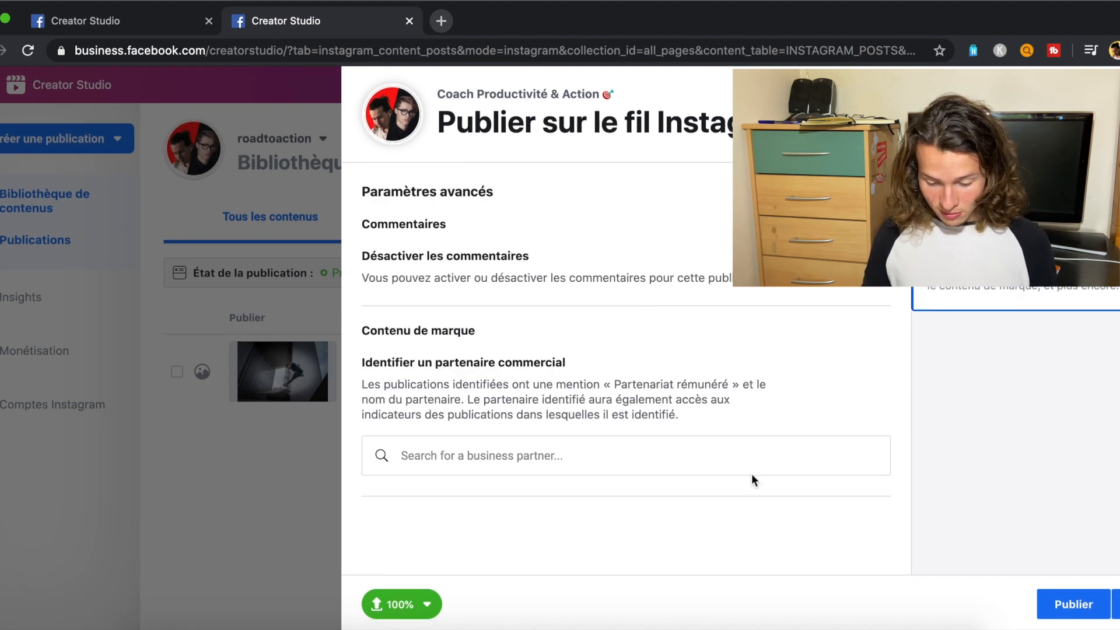
scroll(1050, 444, up, 10)
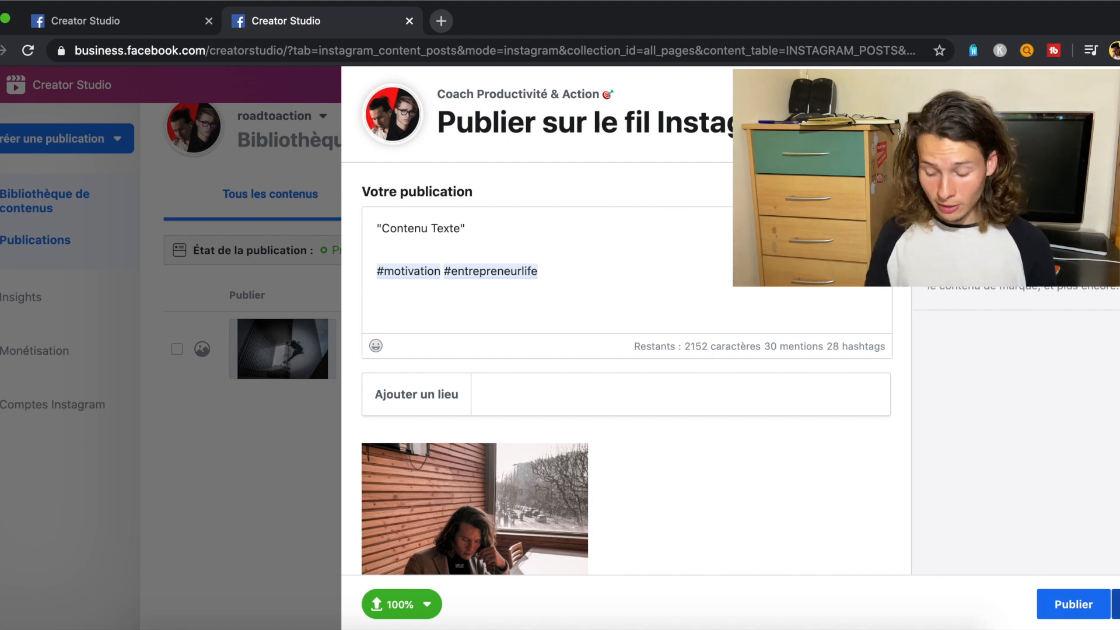
Schedule the publication for 23/6/2020 at 19:00
click(1115, 604)
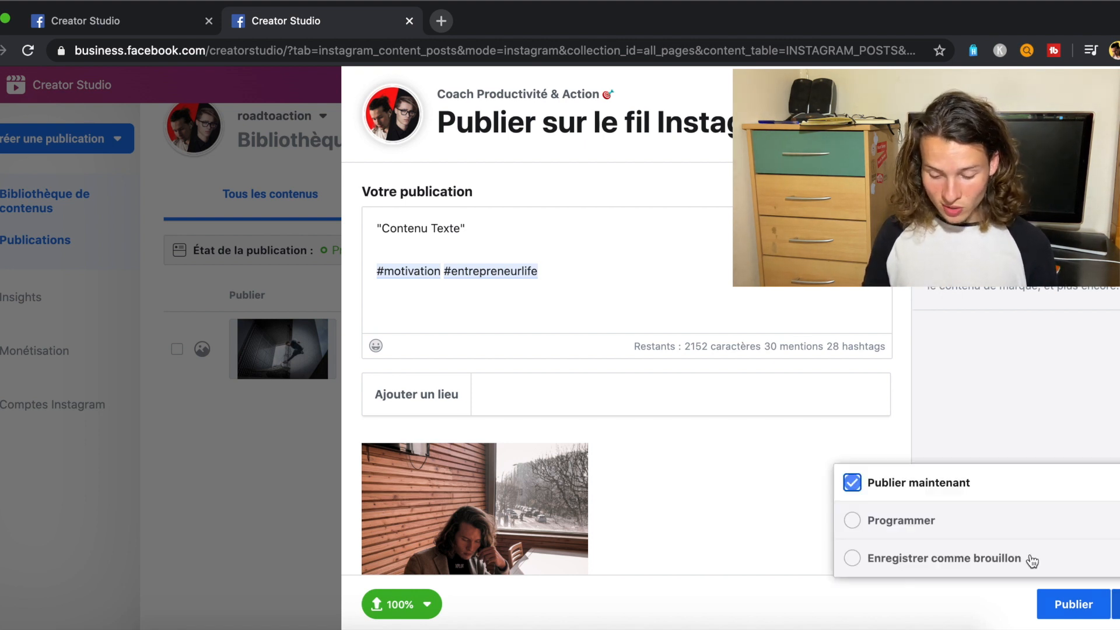
click(852, 520)
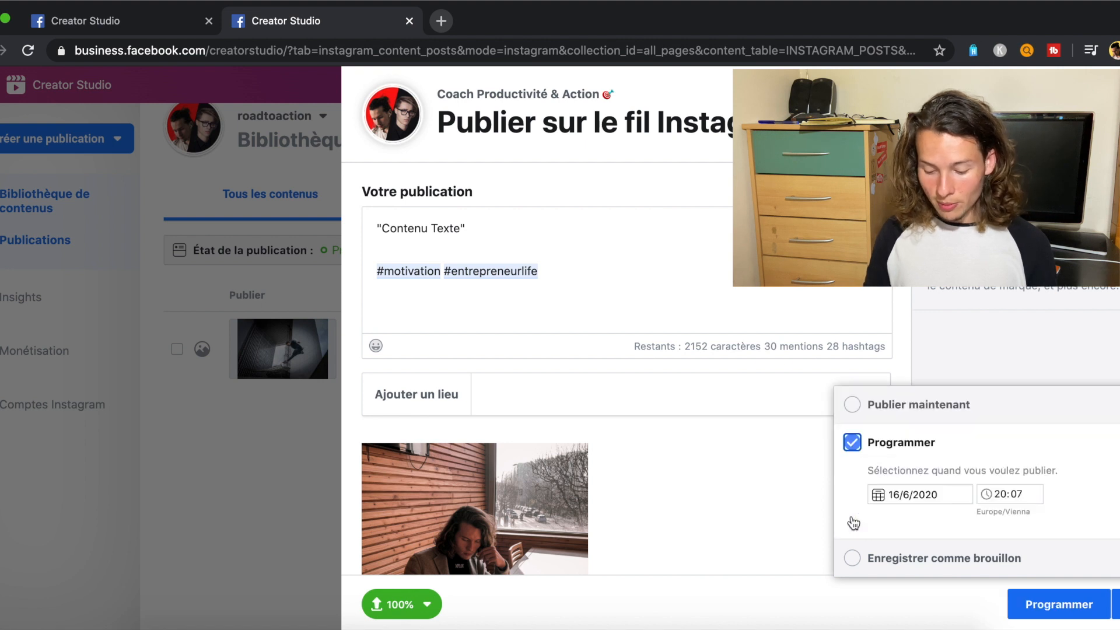
click(905, 494)
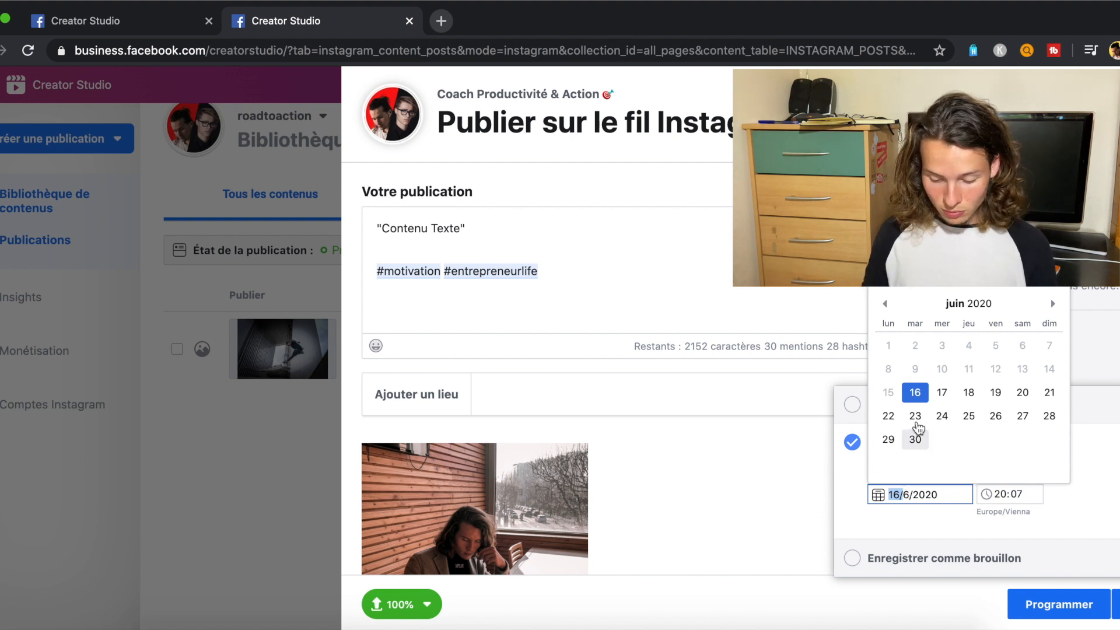
click(924, 424)
click(1001, 493)
text(19)
click(1016, 495)
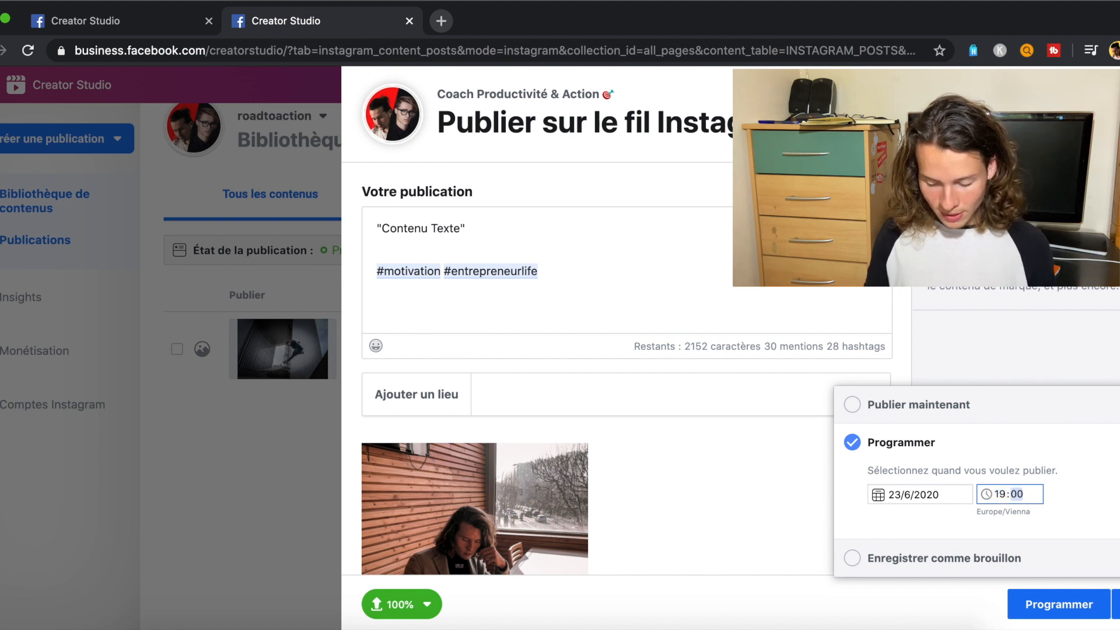
click(1091, 603)
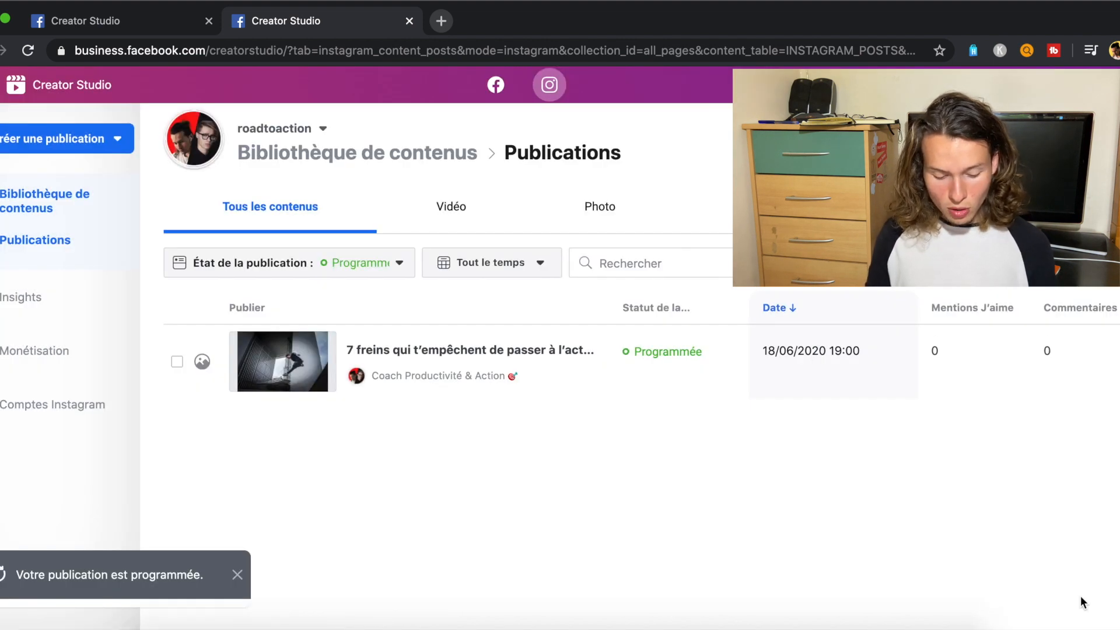
drag(48, 590, 229, 576)
click(372, 514)
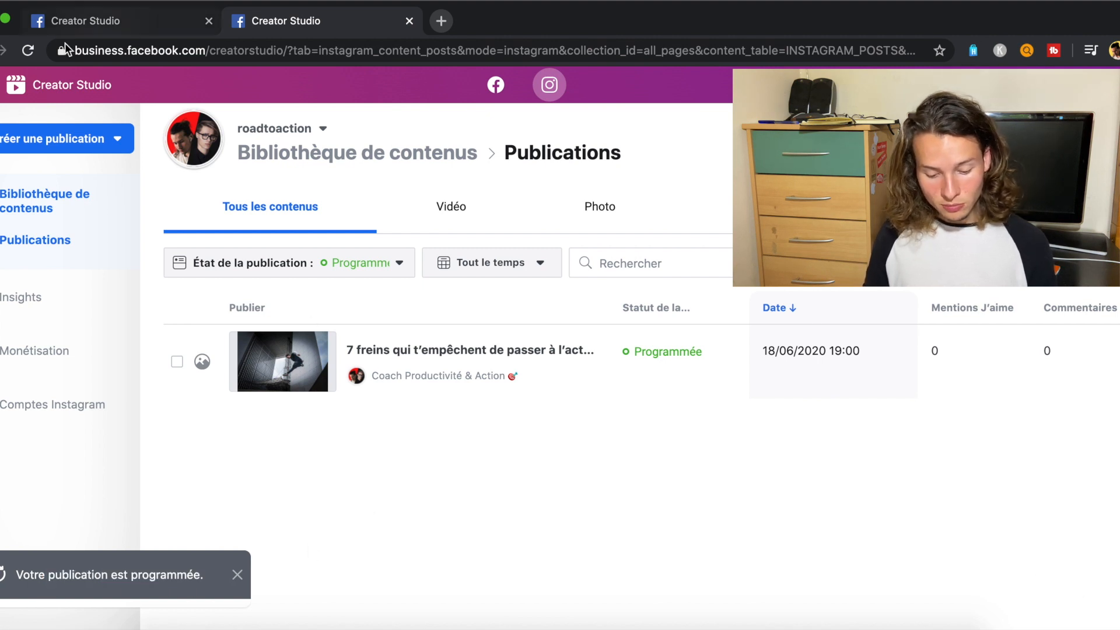
Reload the publications library and filter it by the roadtoaction account and the Programmée status
click(28, 50)
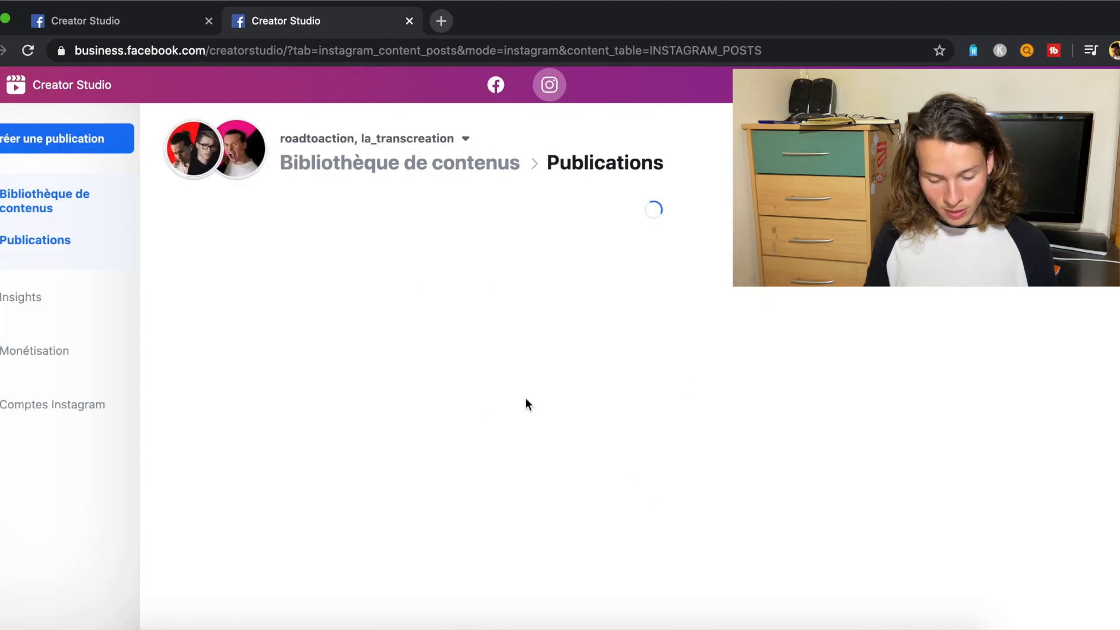
click(221, 161)
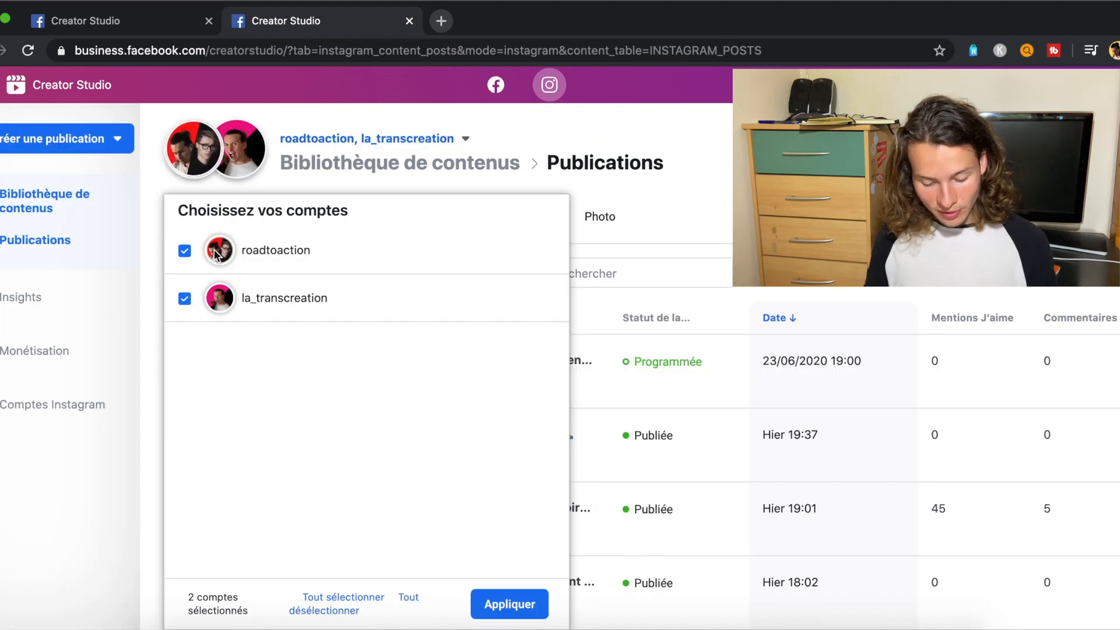
click(186, 298)
click(519, 608)
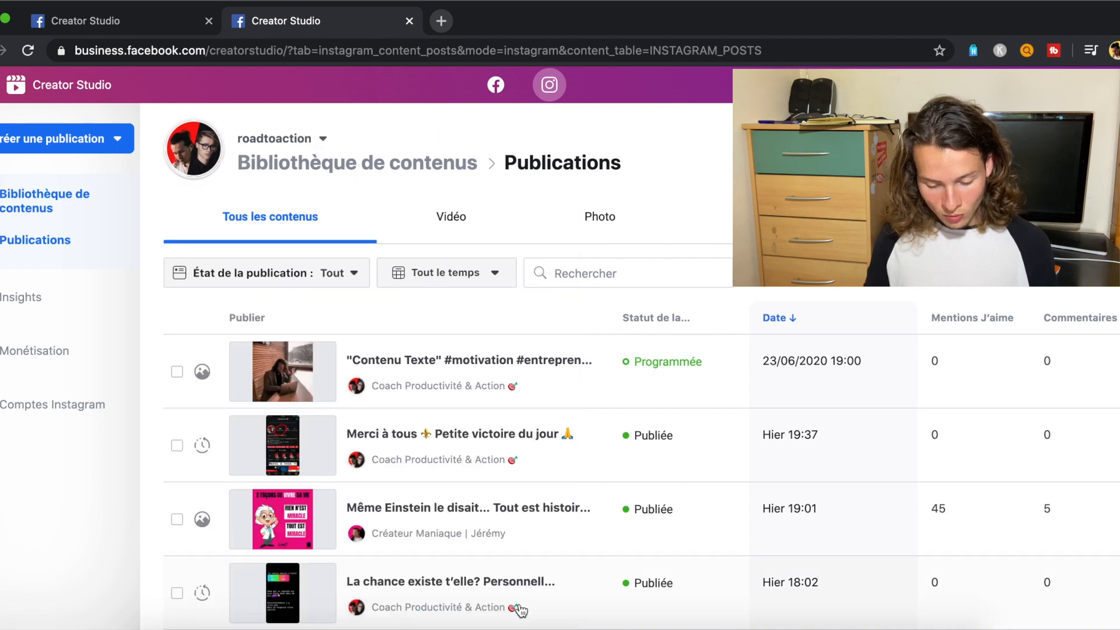
click(347, 286)
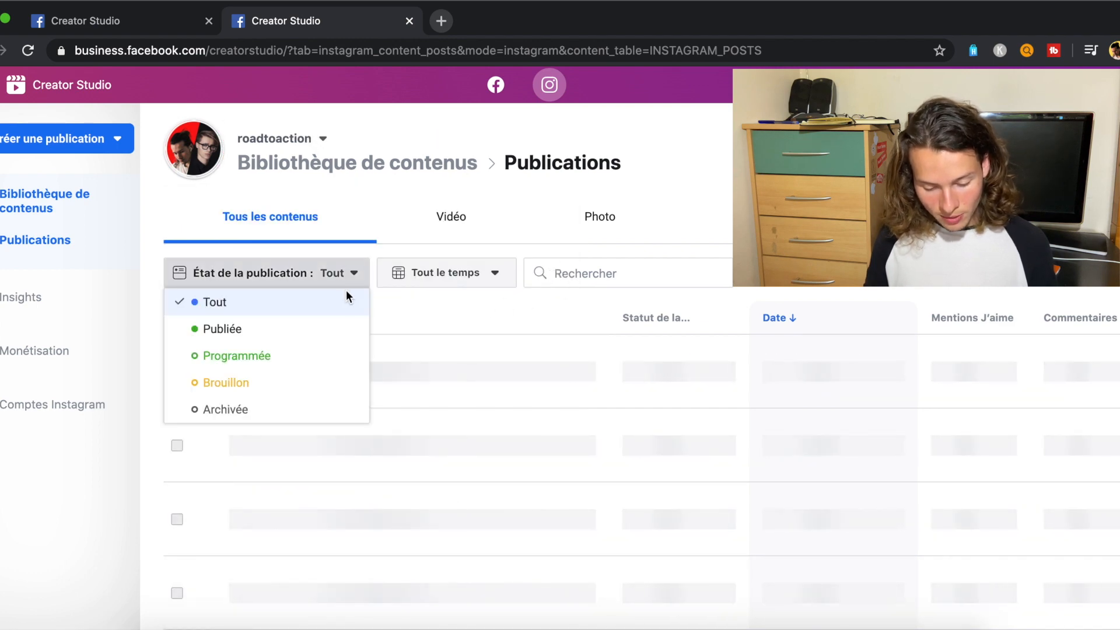
click(295, 356)
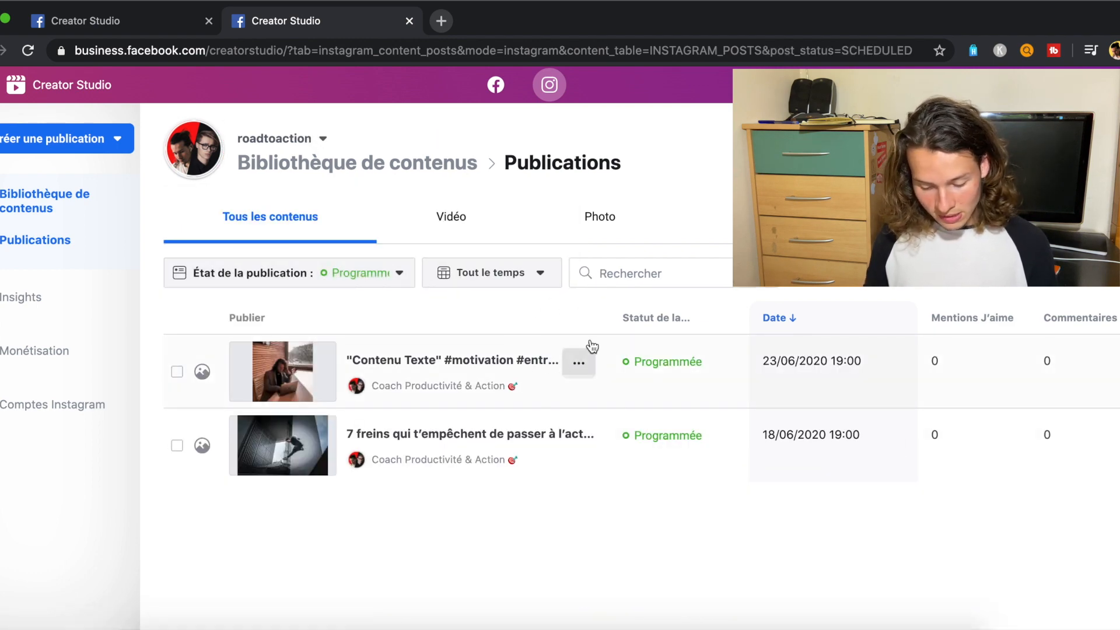
Open the scheduled "Contenu Texte" publication for modification, review its content and scheduling options, and leave without saving
click(590, 370)
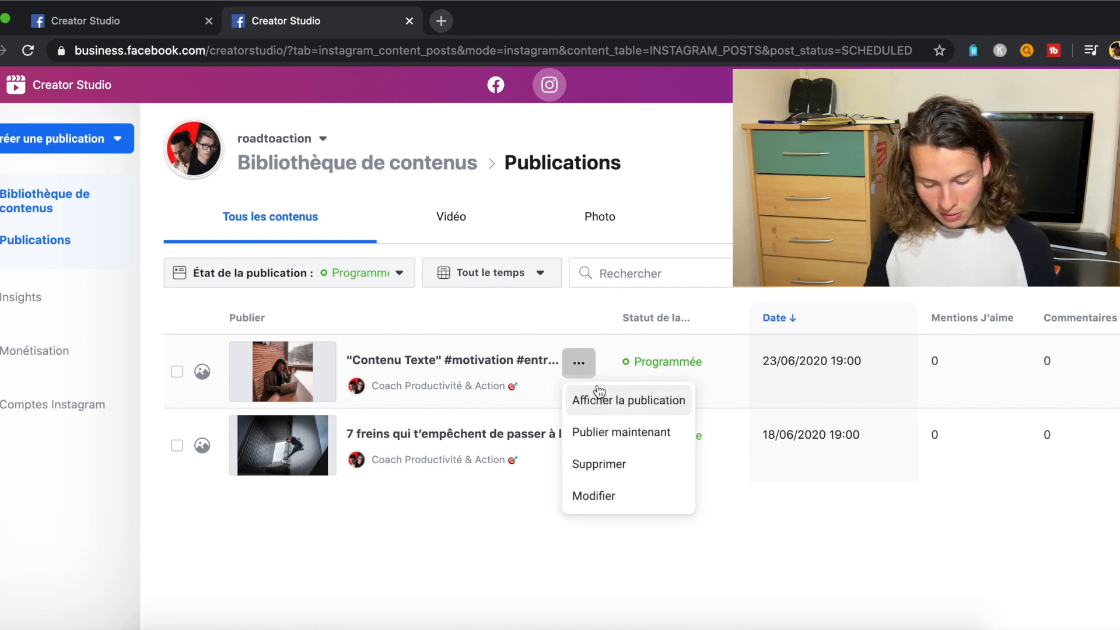
click(622, 499)
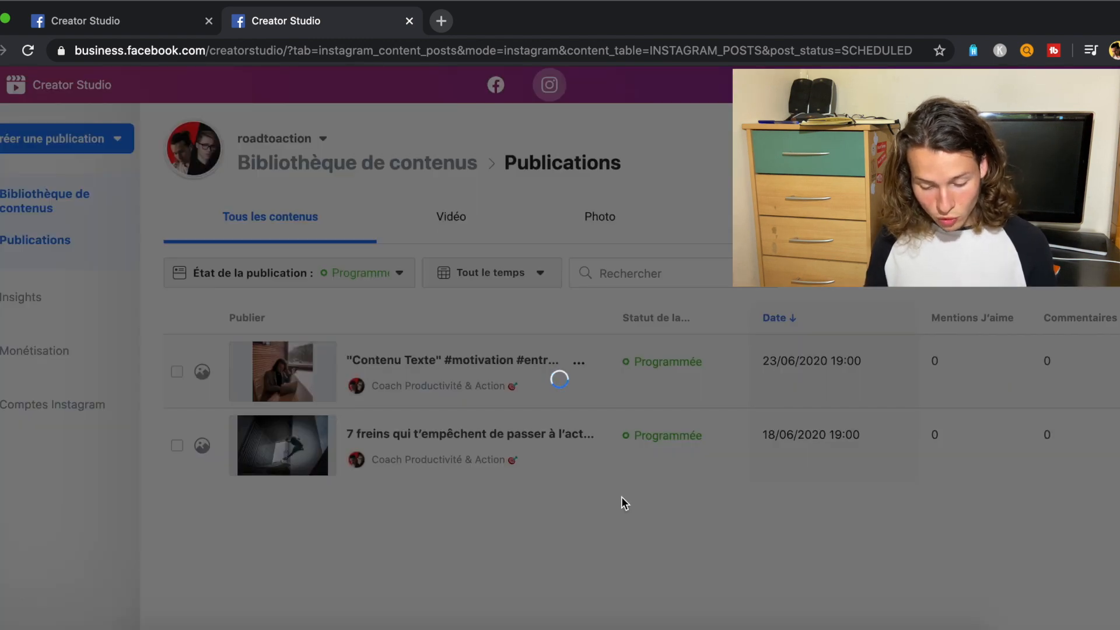
scroll(678, 464, down, 2)
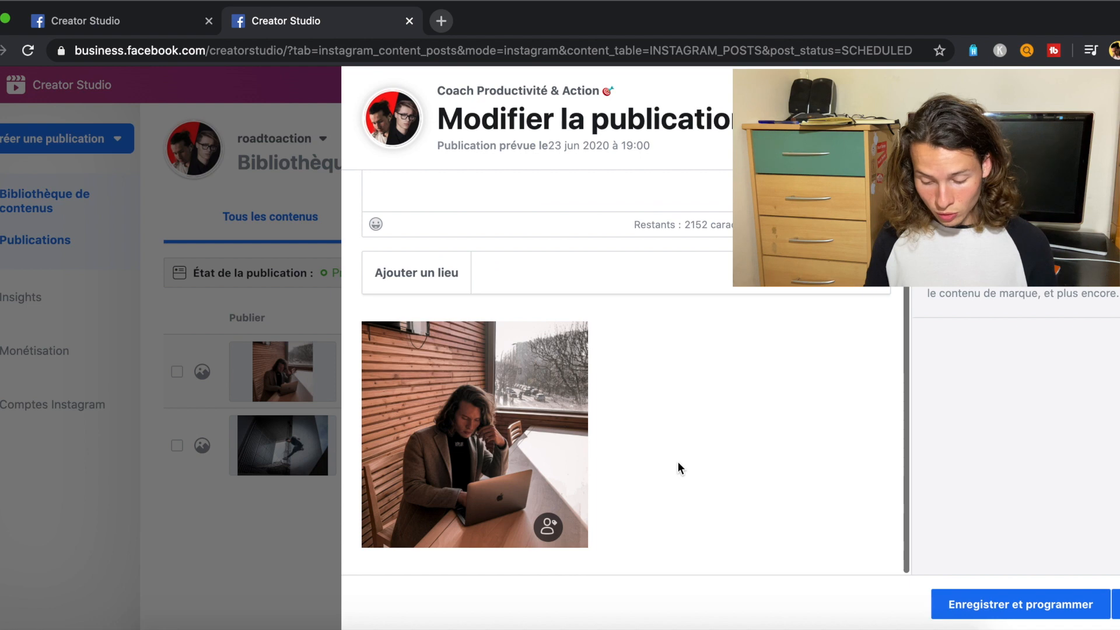
click(1115, 604)
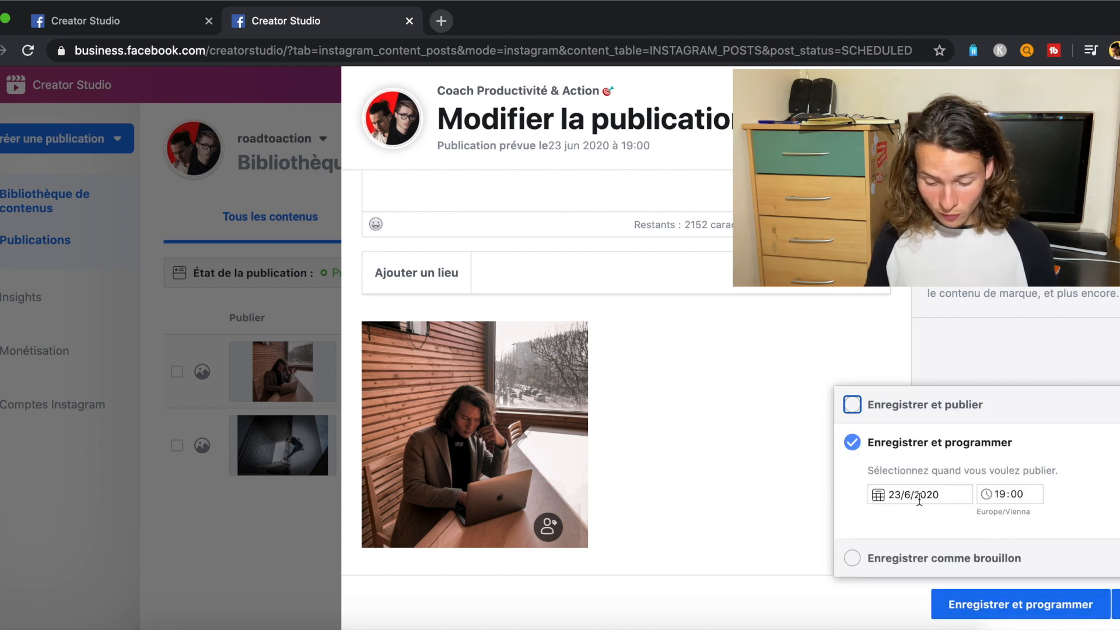
click(845, 346)
scroll(846, 347, up, 2)
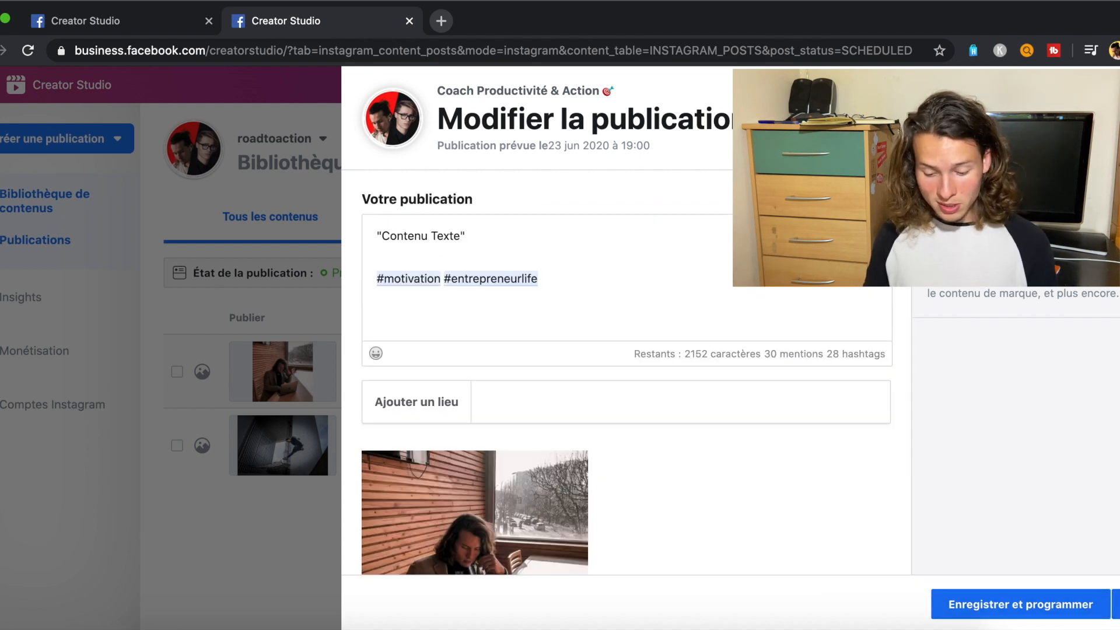
click(1106, 92)
click(811, 348)
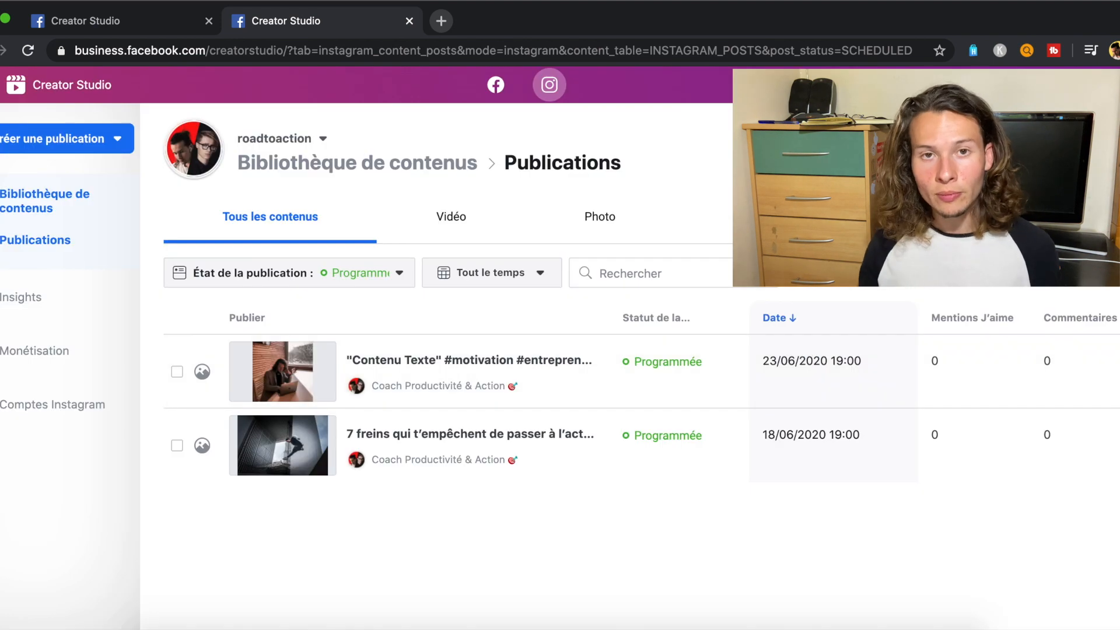